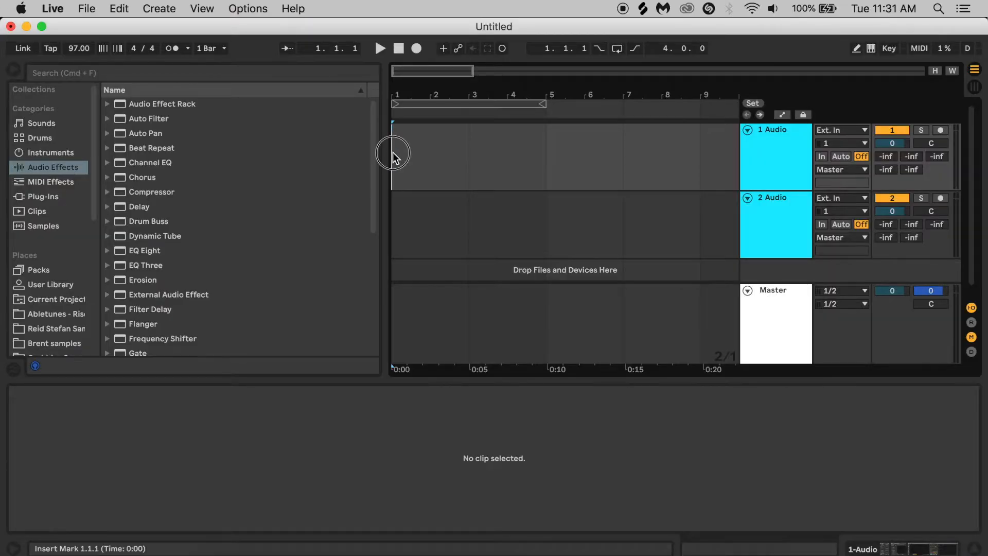
Switch to iTunes and bring the Single Ladies intro and the Where The Ladies At acapella loop into the two audio tracks.
left_click(471, 159)
left_click(403, 143)
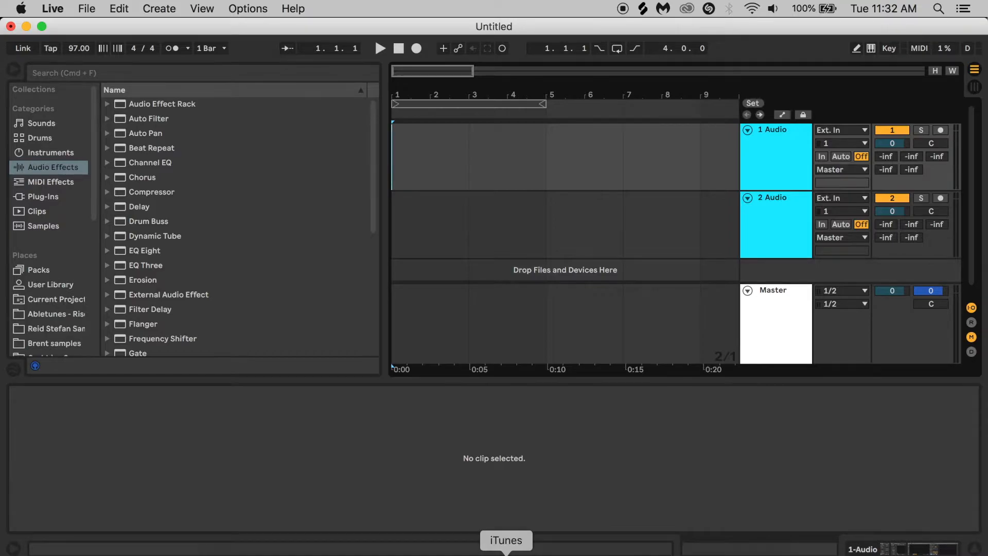
left_click(506, 554)
left_click_drag(165, 140, 445, 236)
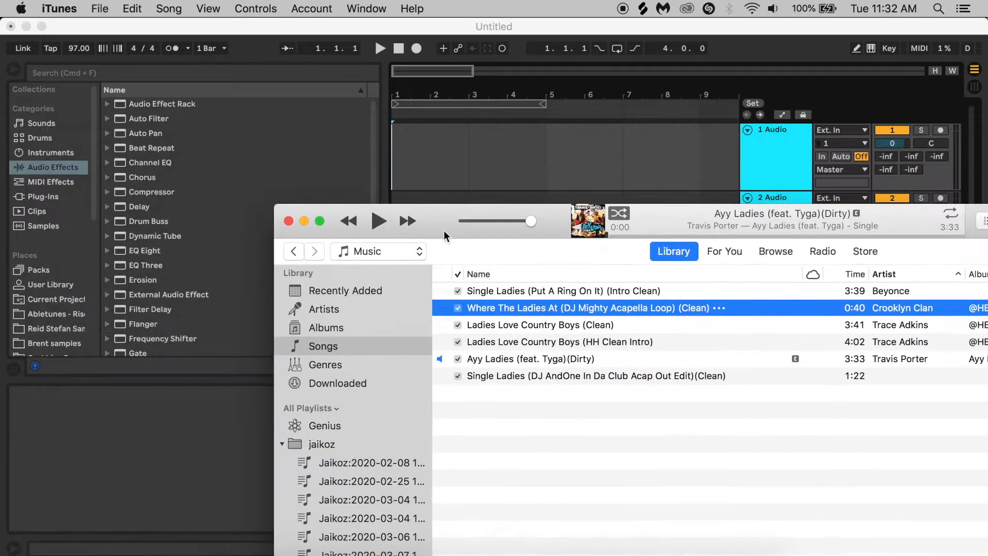
left_click_drag(514, 297, 531, 139)
Play the Where The Ladies At acapella on its own from bar 3 and examine its start up close.
left_click(464, 154)
key("space")
left_click_drag(499, 97, 572, 210)
key("space")
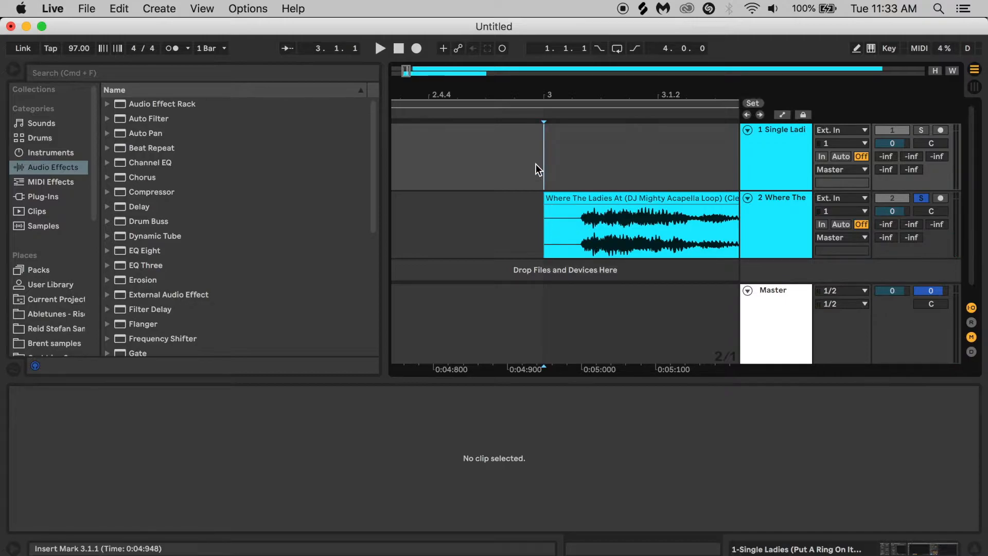
Set the segment BPM of the Where The Ladies At clip to 100.
left_click(568, 199)
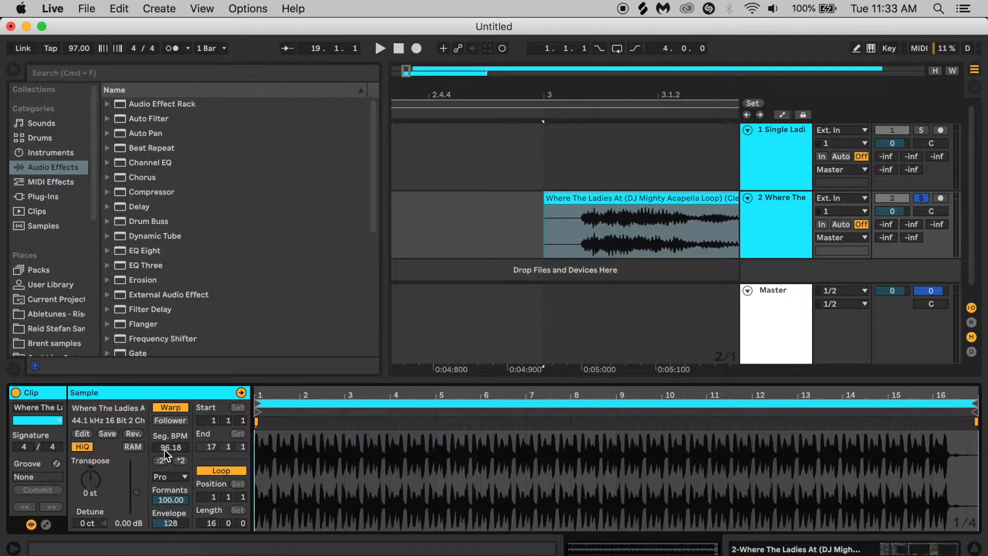
left_click(164, 447)
type("1000")
key("BackSpace")
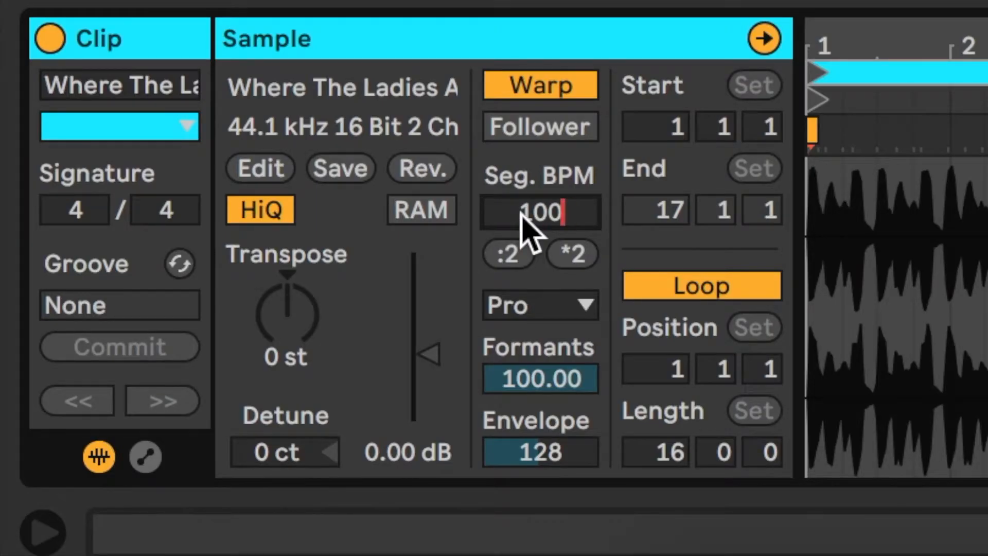
key("Return")
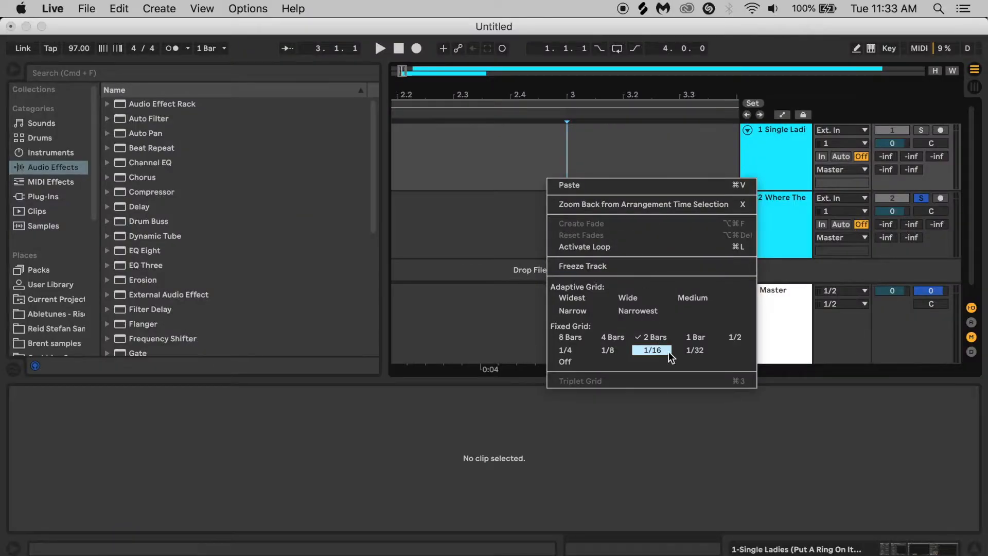
Set the arrangement to a fixed 1/32 grid and play the acapella's opening repeatedly to find where the loop should start.
left_click(693, 351)
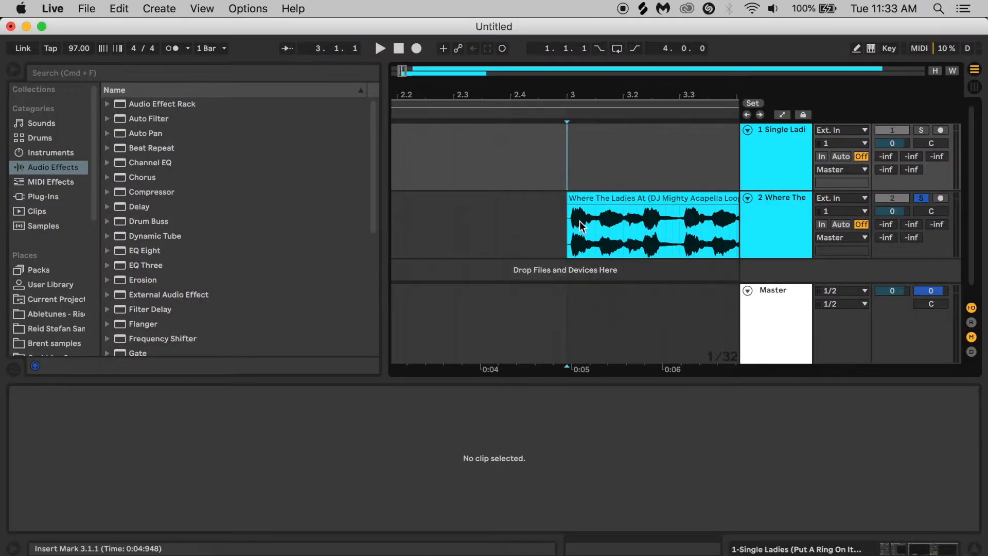
key("space")
key("space")
left_click(596, 226)
key("space")
left_click_drag(404, 71, 409, 151)
key("space")
key("space")
key("space")
scroll(448, 234, "left", 3)
key("space")
key("space")
Split the acapella clip at 3.1.3 and delete the short piece before the split.
key("super+e")
left_click(422, 198)
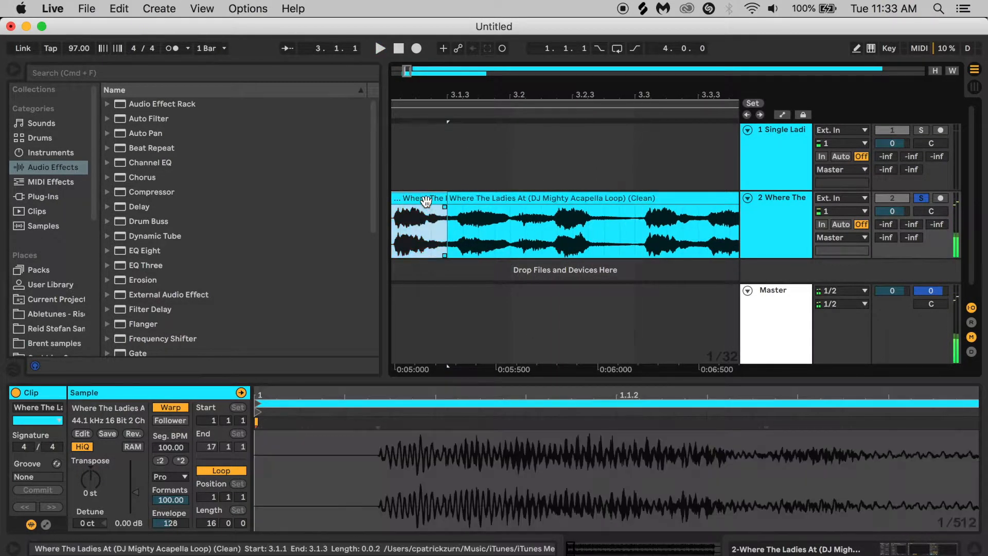
key("Delete")
Move the trimmed acapella clip to the start of the arrangement at 1.1.1.
left_click_drag(406, 70, 406, 31)
left_click_drag(468, 198, 390, 188)
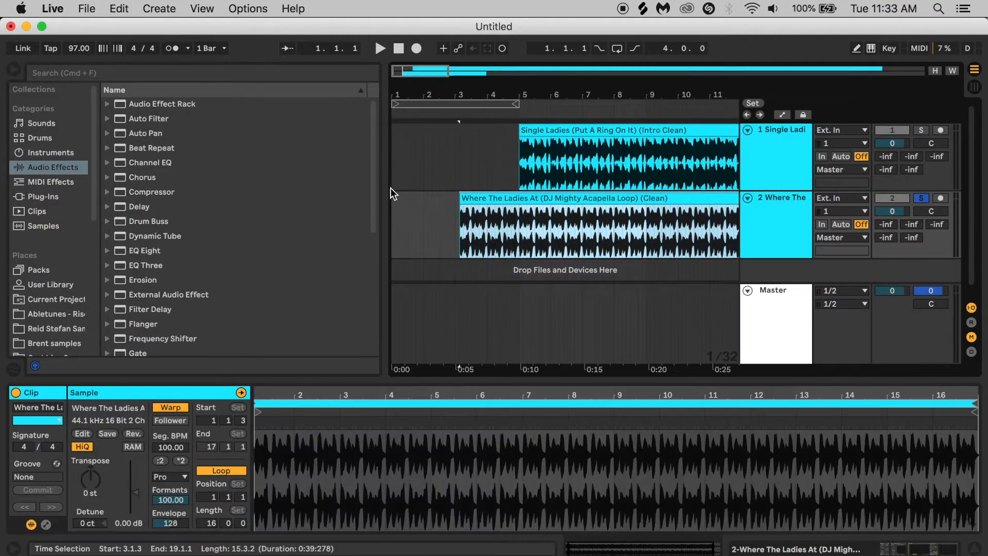
left_click_drag(467, 197, 397, 196)
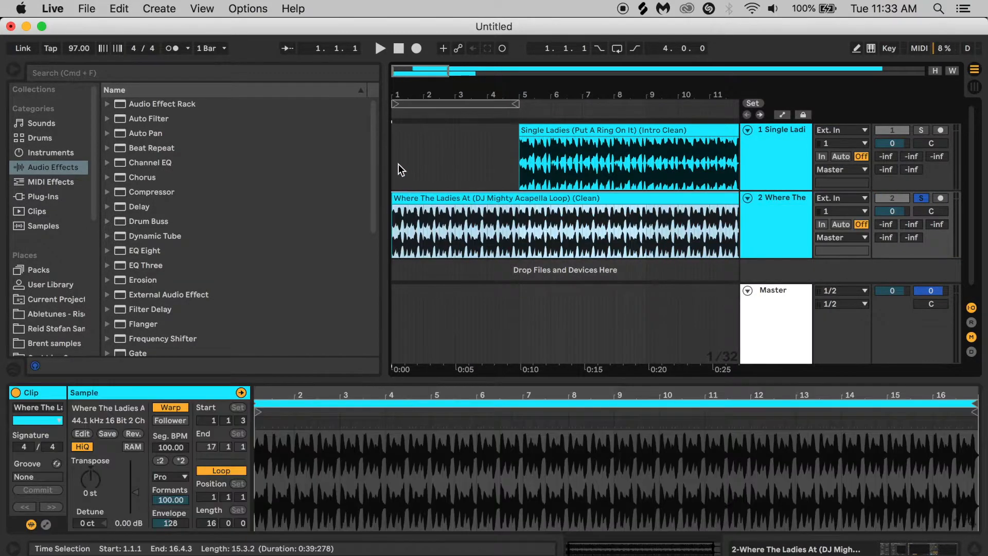
Inspect the acapella's waveform at the arrangement start and play it to check the new alignment.
left_click(397, 164)
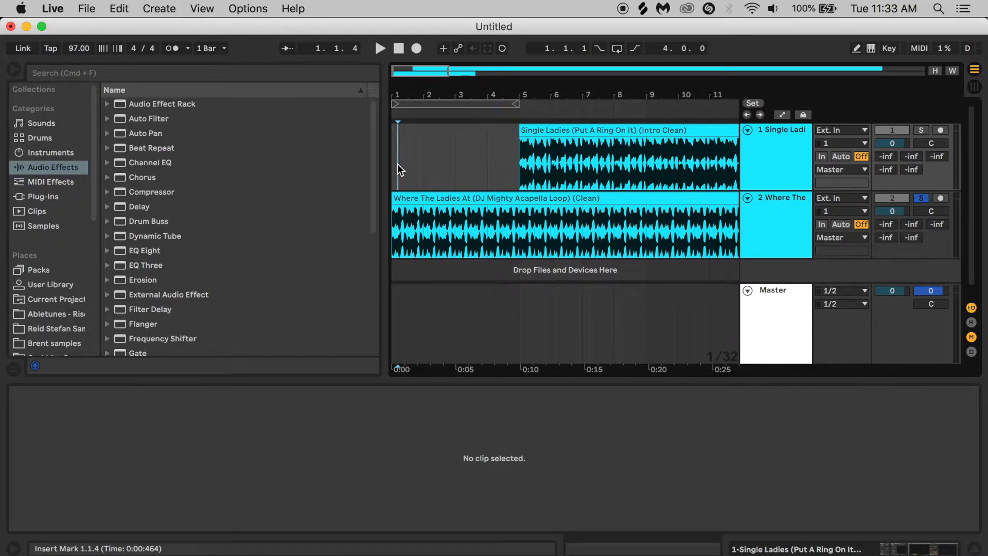
left_click_drag(398, 76, 732, 149)
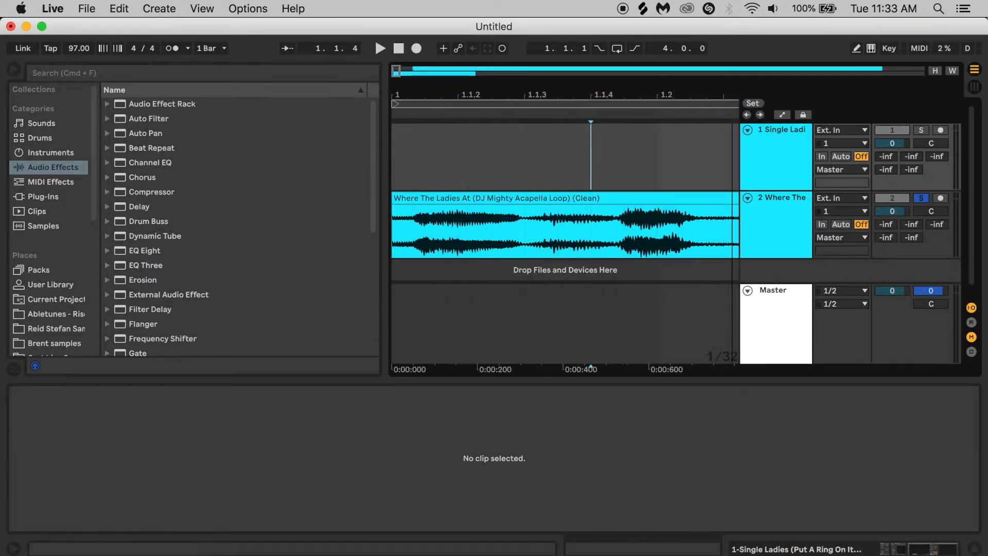
left_click(397, 199)
key("space")
left_click_drag(397, 71, 397, 49)
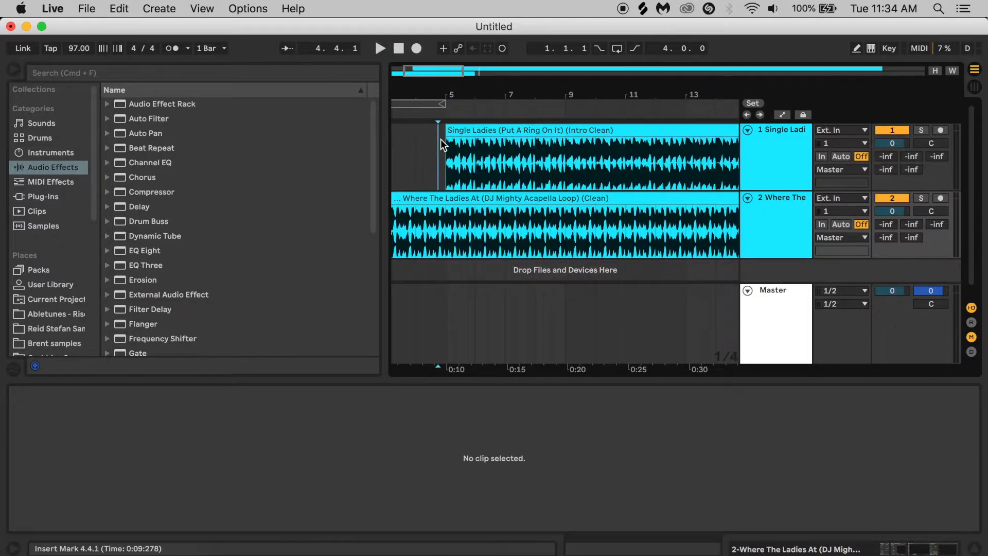
Play the soloed Single Ladies track from shortly before bar 5 and follow its intro to find a loop point.
left_click(439, 144)
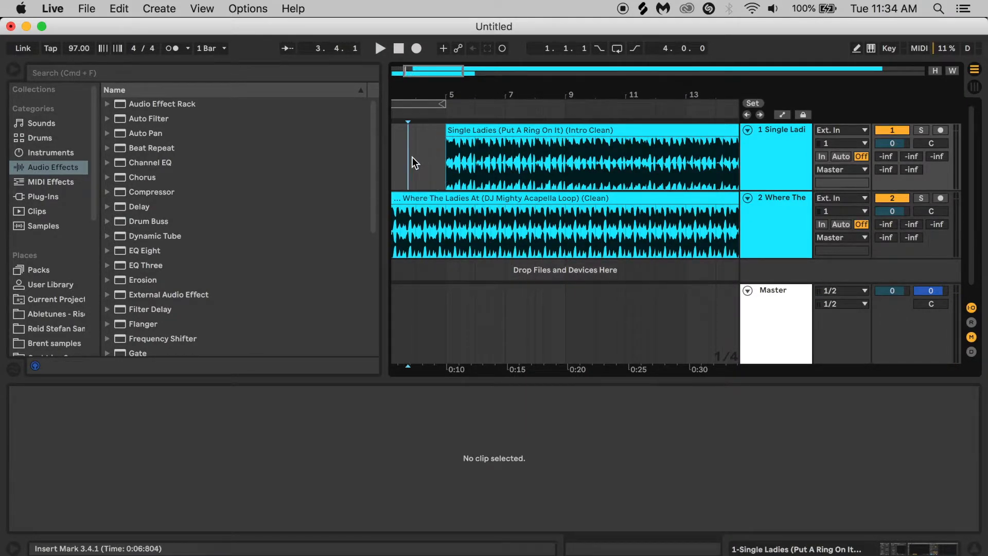
scroll(412, 157, "left", 3)
key("Left")
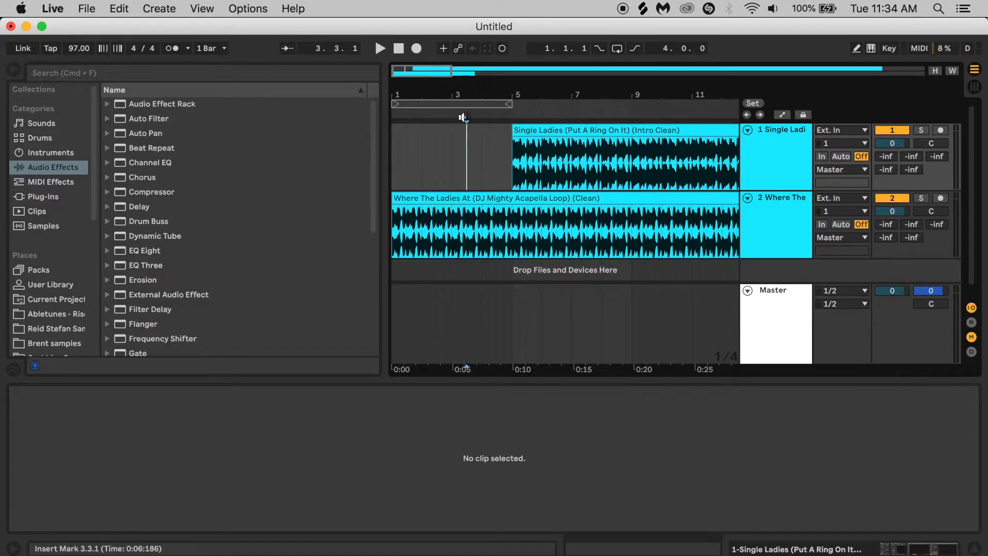
left_click(494, 141)
key("space")
left_click_drag(409, 68, 417, 111)
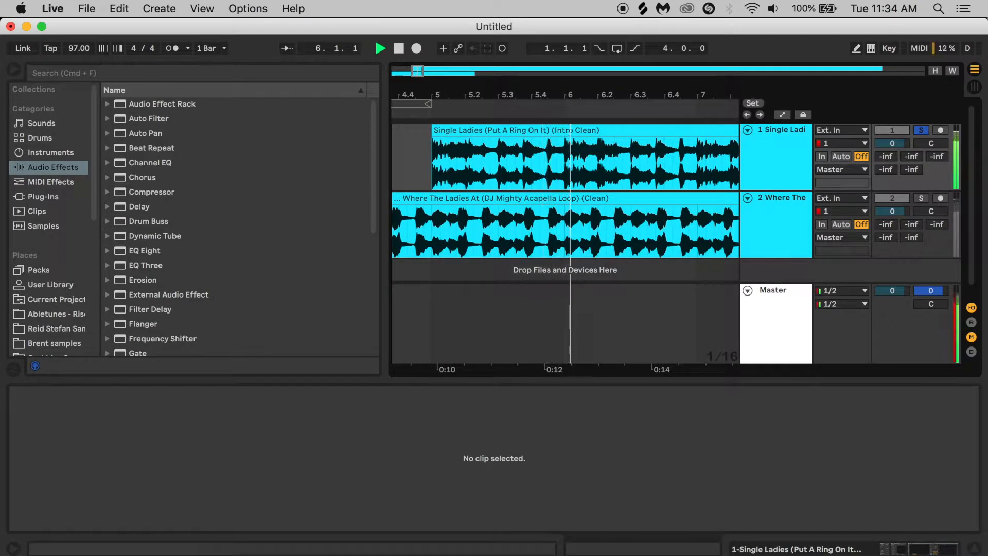
scroll(659, 153, "right", 3)
scroll(659, 153, "up", 1)
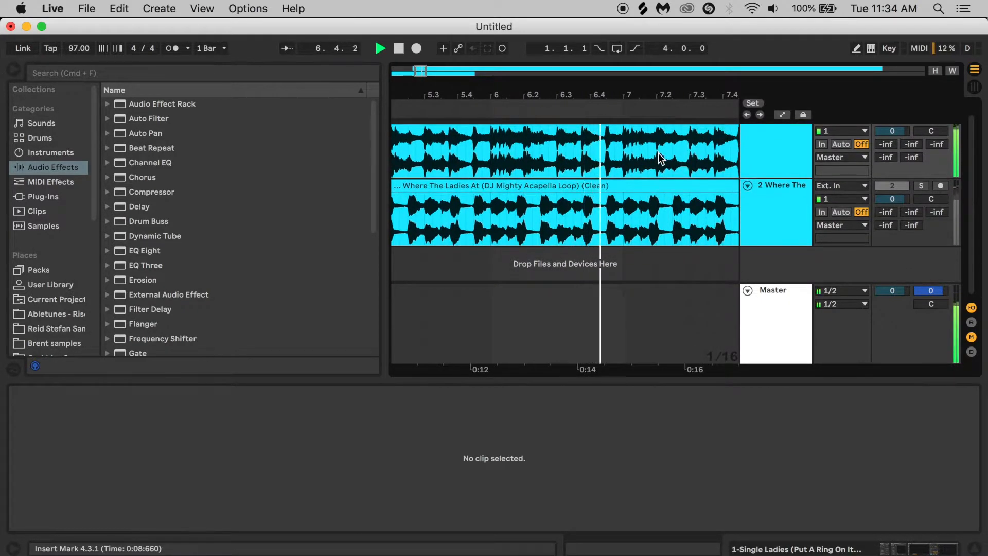
Stop playback and split the Single Ladies clip near bar 7.
key("space")
left_click(615, 150)
key("cmd+e")
scroll(615, 149, "down", 3)
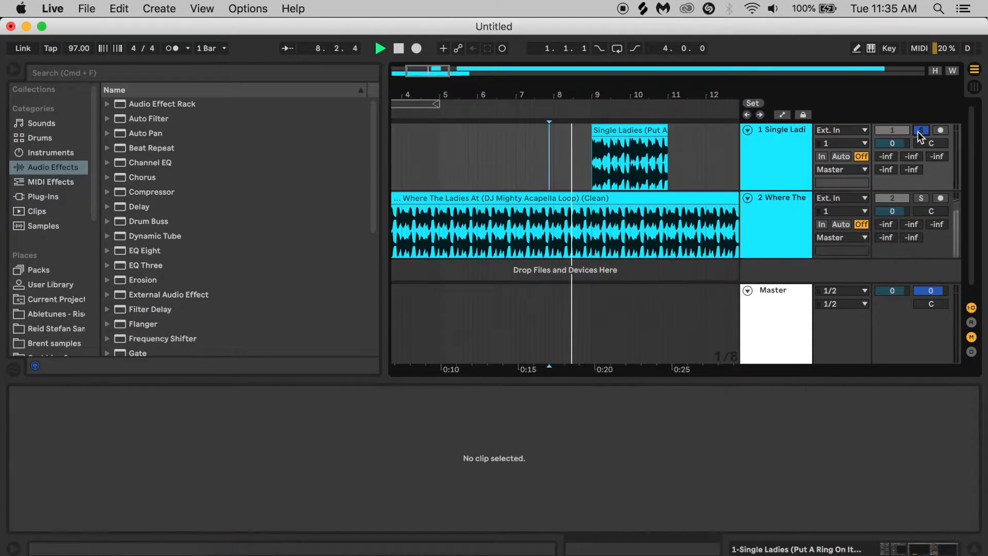
Unsolo the Single Ladies track and duplicate its two-bar intro clip directly after the original at bar 11.
left_click(921, 133)
left_click(631, 132)
key("cmd+d")
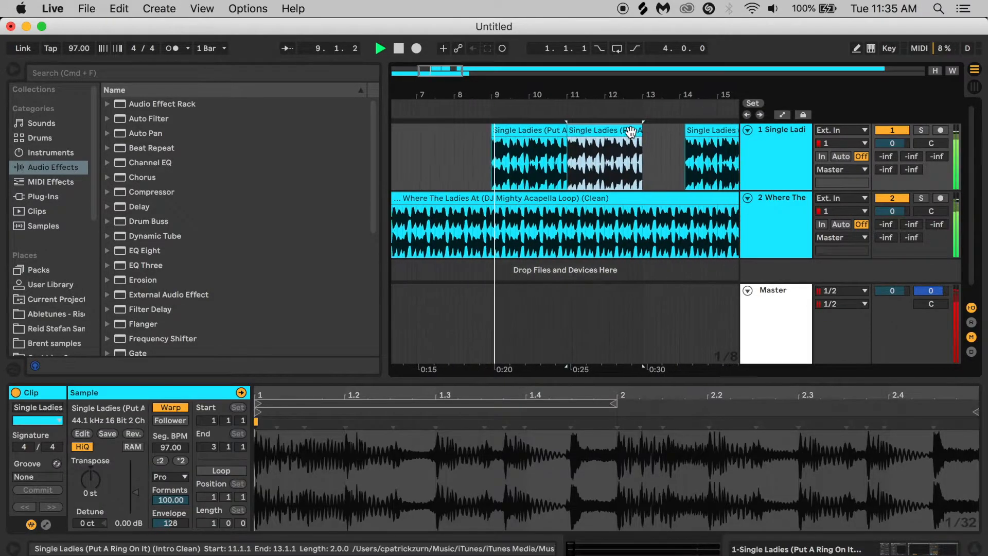
Stop playback and delete the Single Ladies section between 41.1.1 and 48.3.1.
left_click_drag(437, 70, 445, 129)
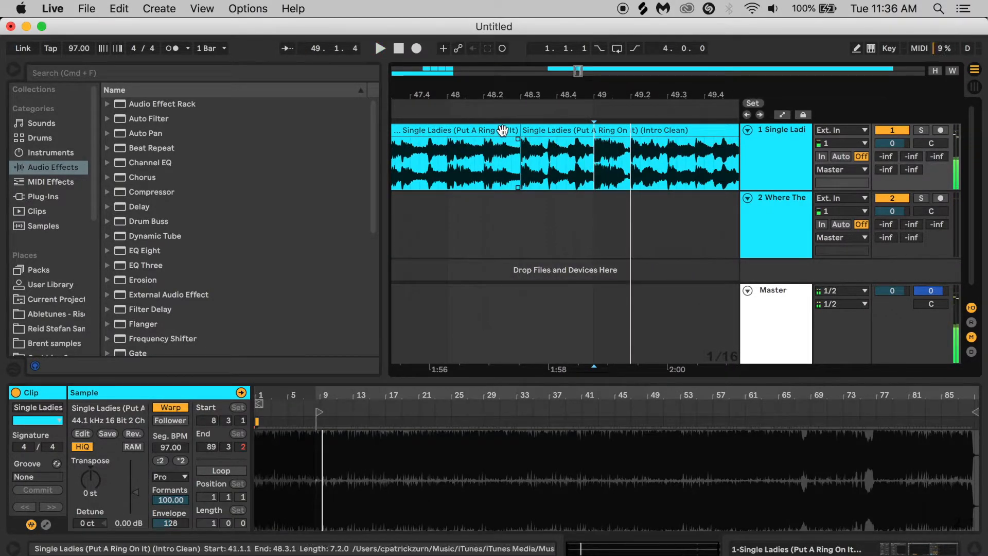
key("space")
left_click(503, 130)
key("Delete")
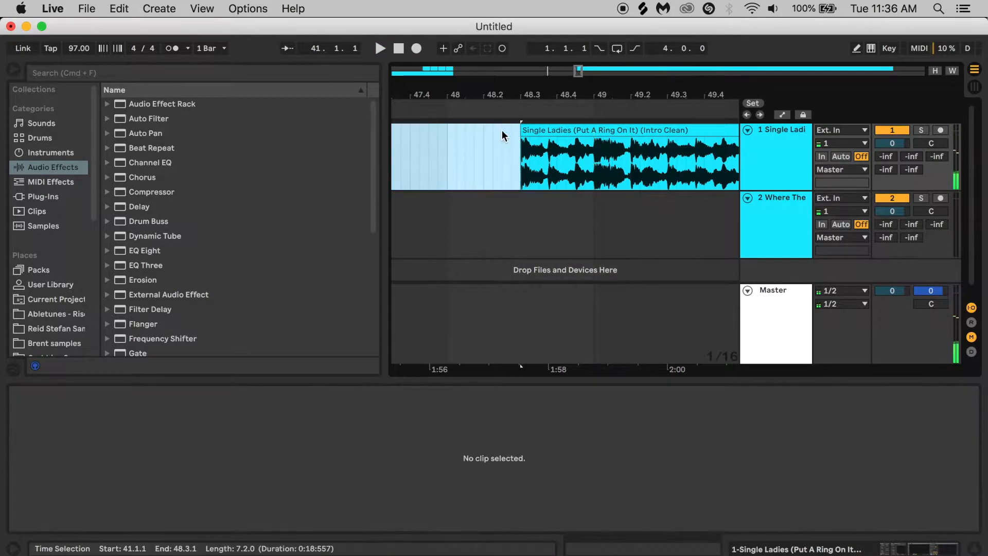
left_click_drag(579, 73, 567, 36)
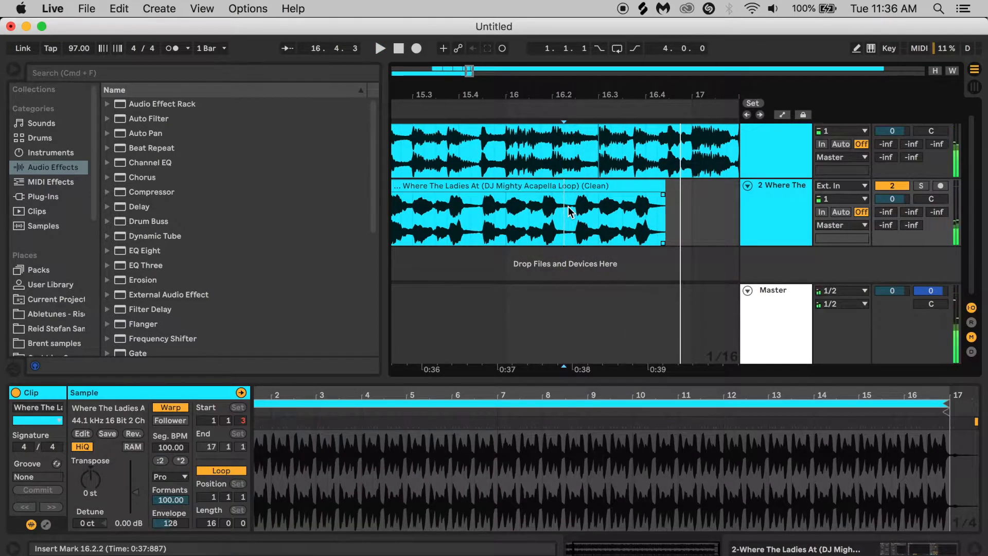
Trim the end of the acapella clip to 16.2.3 with a short fade-out, and place the insert marker at 15.4.2.
left_click_drag(662, 194, 566, 200)
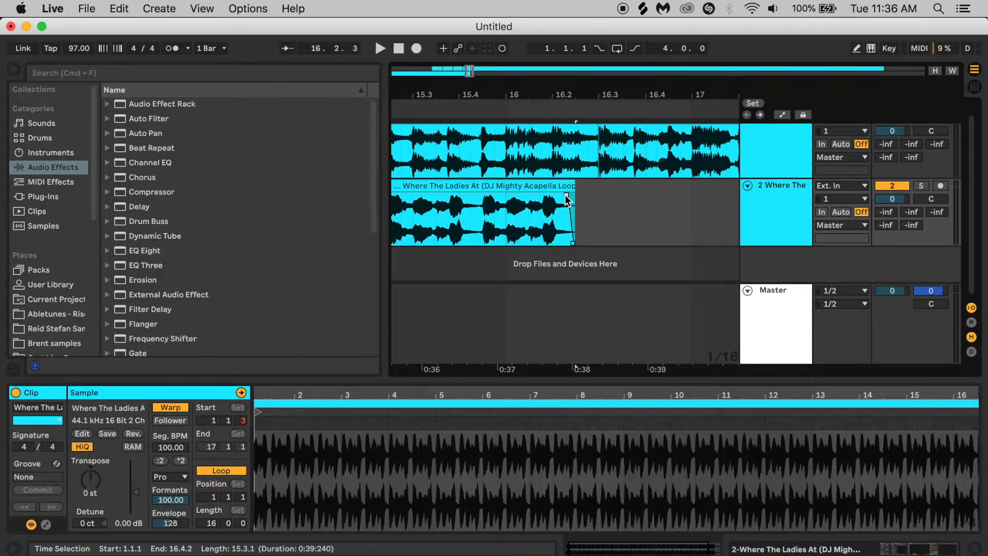
left_click(469, 216)
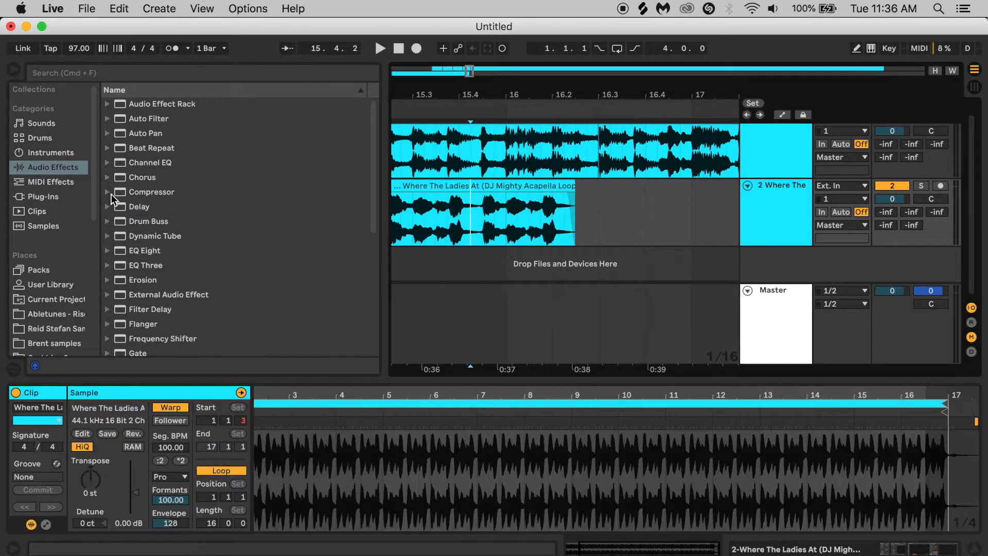
Add the Delay effect to the acapella track and remove the FIND THE KEY rack from its device chain.
left_click(118, 210)
left_click_drag(118, 210, 672, 220)
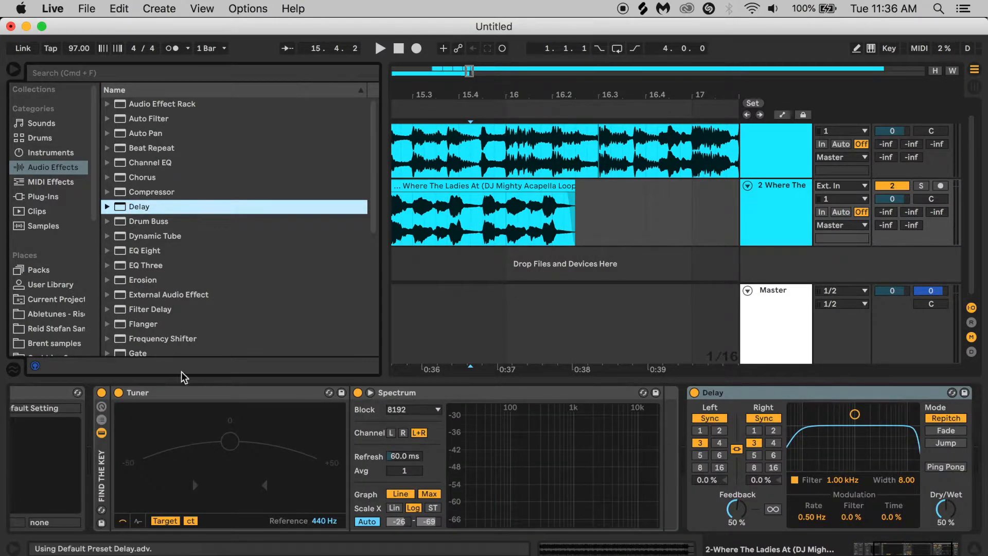
left_click(101, 481)
key("Delete")
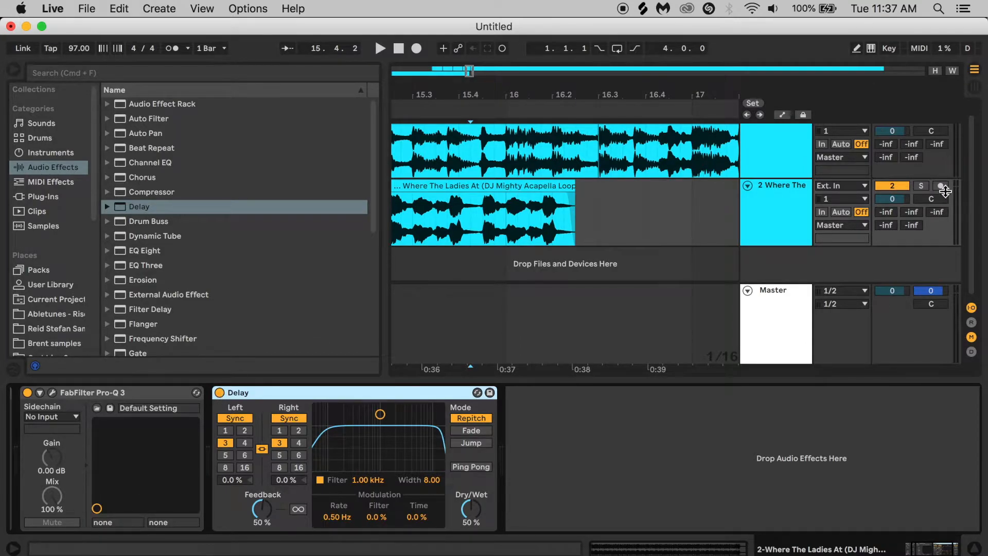
Solo the acapella track and play its ending from 15.4.2 to hear the delay.
left_click(921, 186)
key("space")
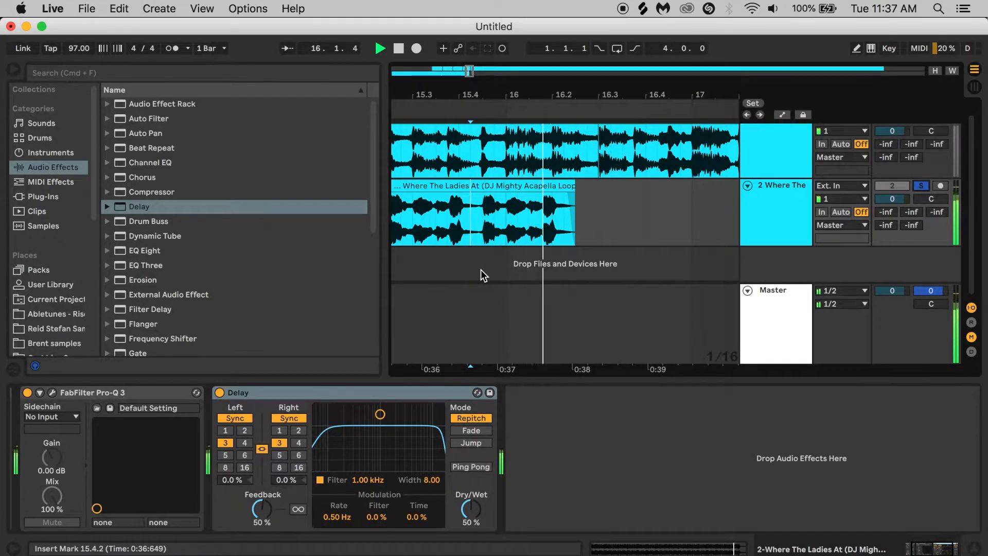
key("space")
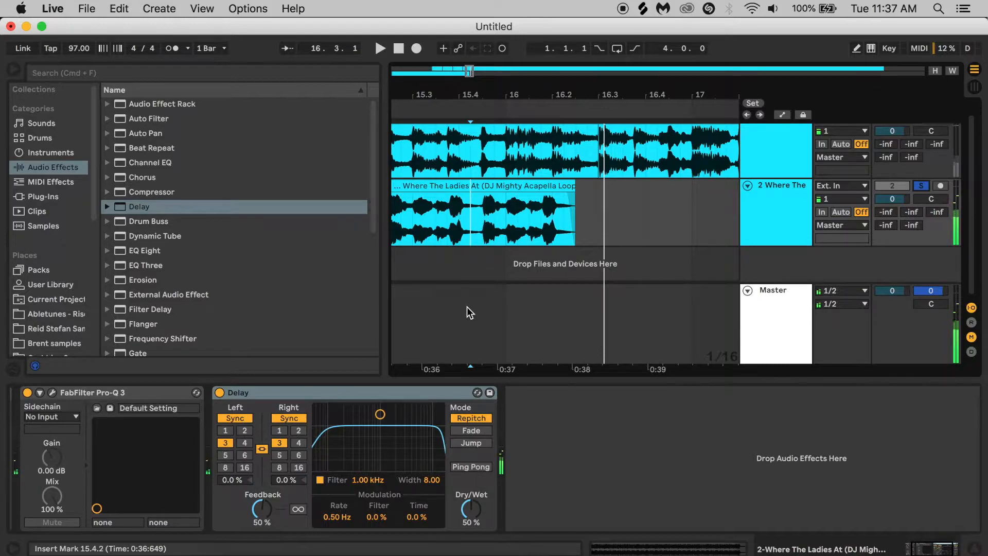
Automate the Delay's Device On parameter to stay off until 16.1.4 and on from there, and play the clip's ending.
right_click(220, 393)
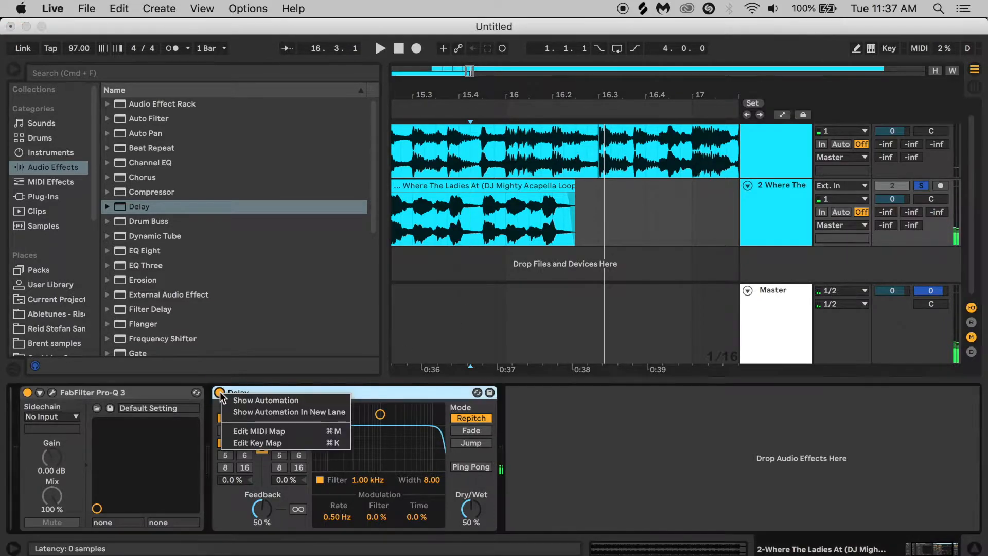
left_click(247, 400)
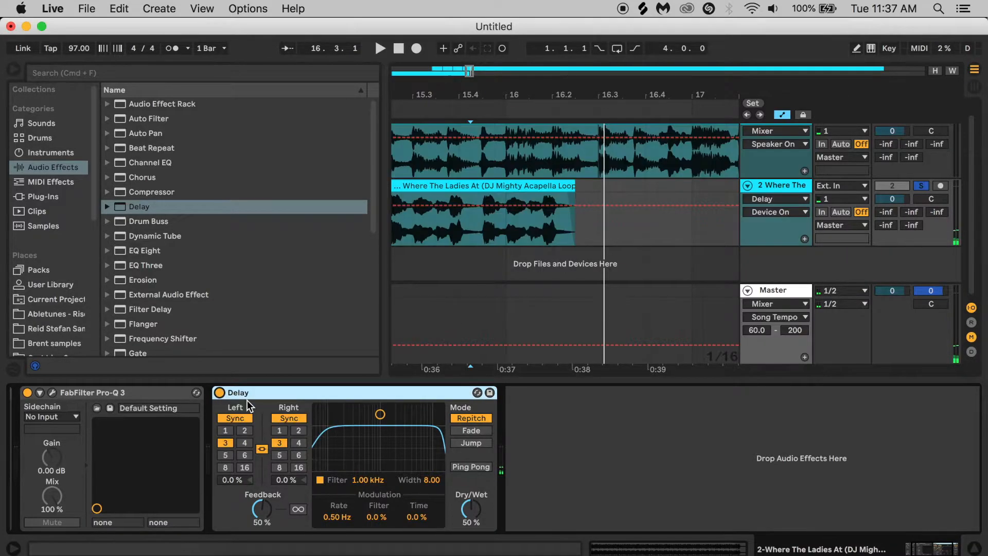
left_click(542, 206)
left_click_drag(525, 205, 526, 232)
key("space")
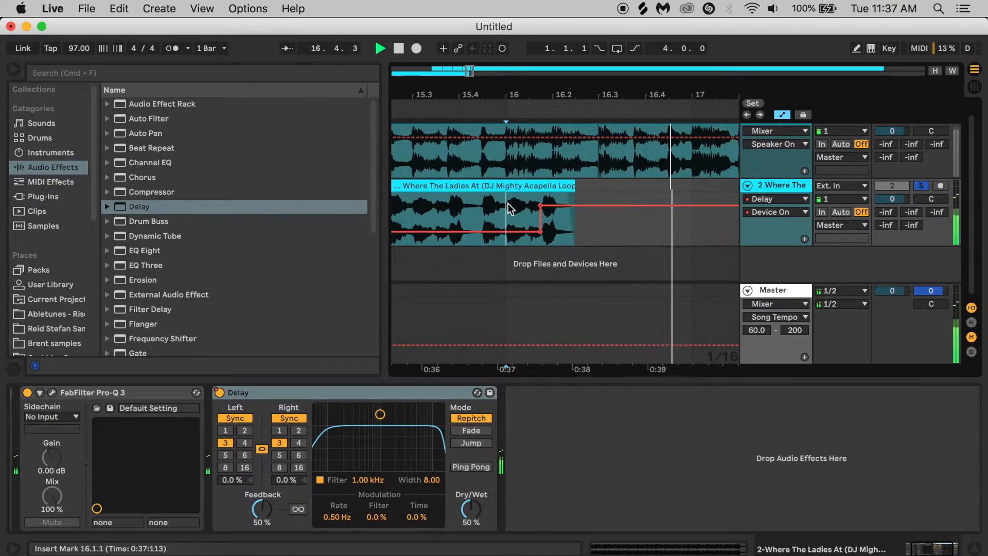
left_click(482, 219)
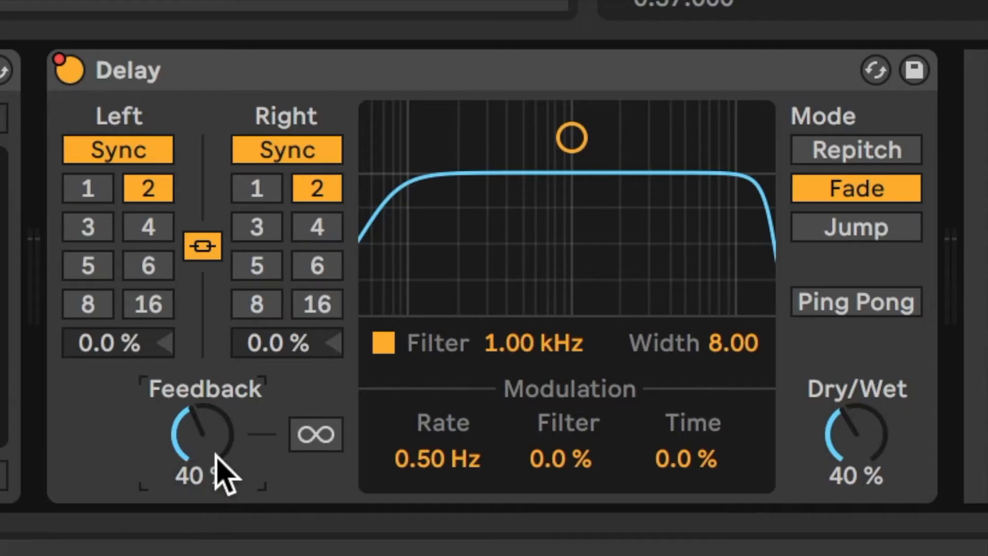
Set the Delay to Fade mode with both synced times at 2, and Feedback and Dry/Wet at 40 %.
left_click_drag(471, 510, 487, 519)
key("Return")
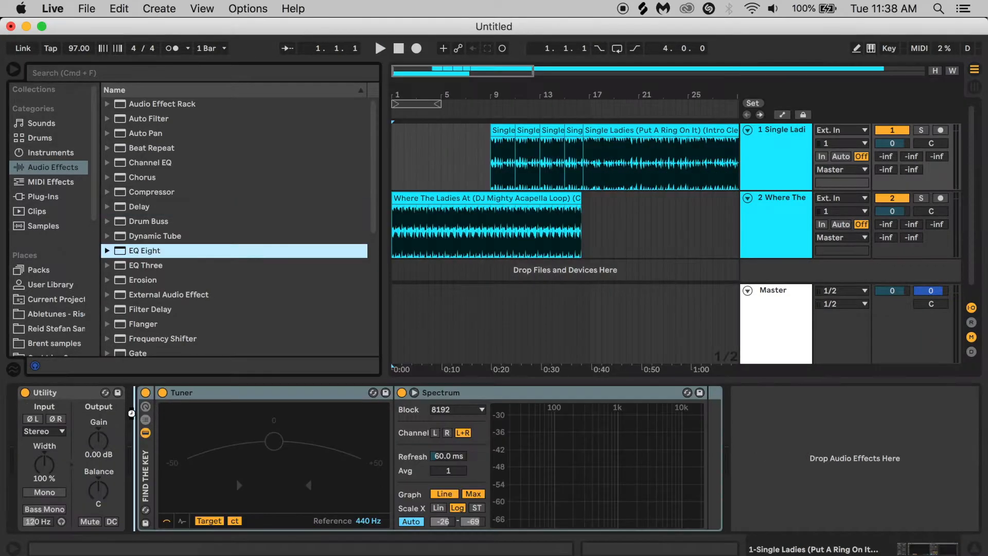
Insert EQ Eight after Utility on the Single Ladies track and solo the acapella track.
key("Return")
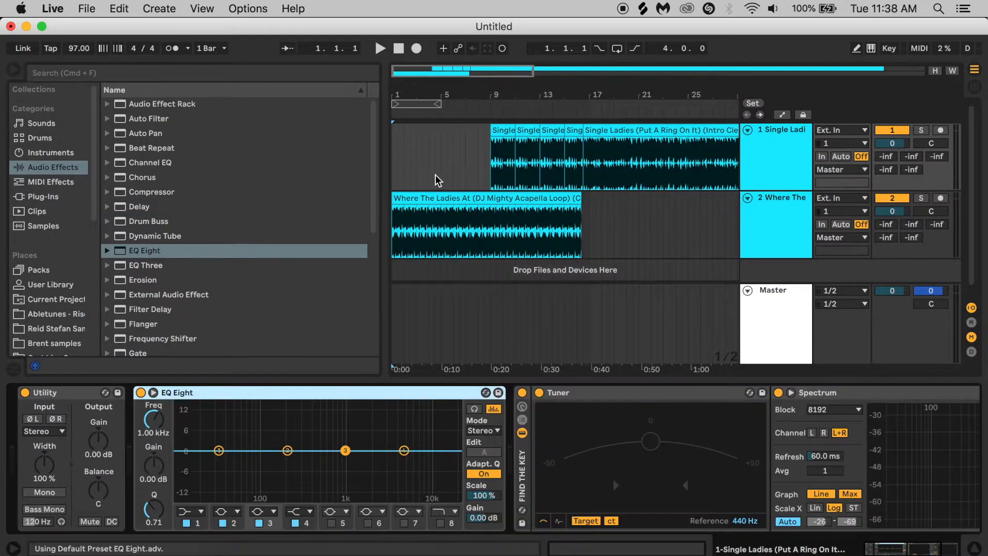
left_click(922, 199)
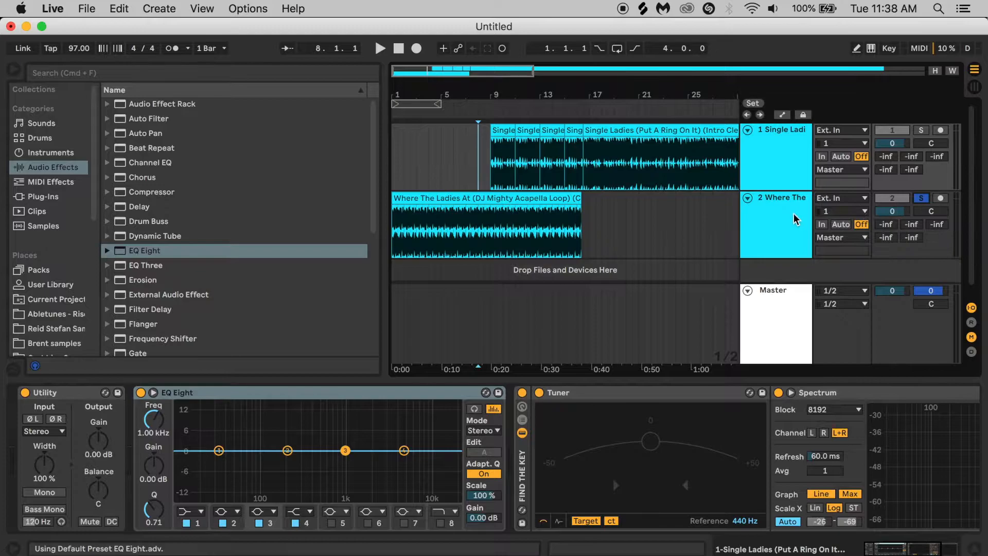
Insert EQ Eight before the Delay on the acapella track, make band 1 a low cut, and raise its frequency during playback.
left_click(784, 255)
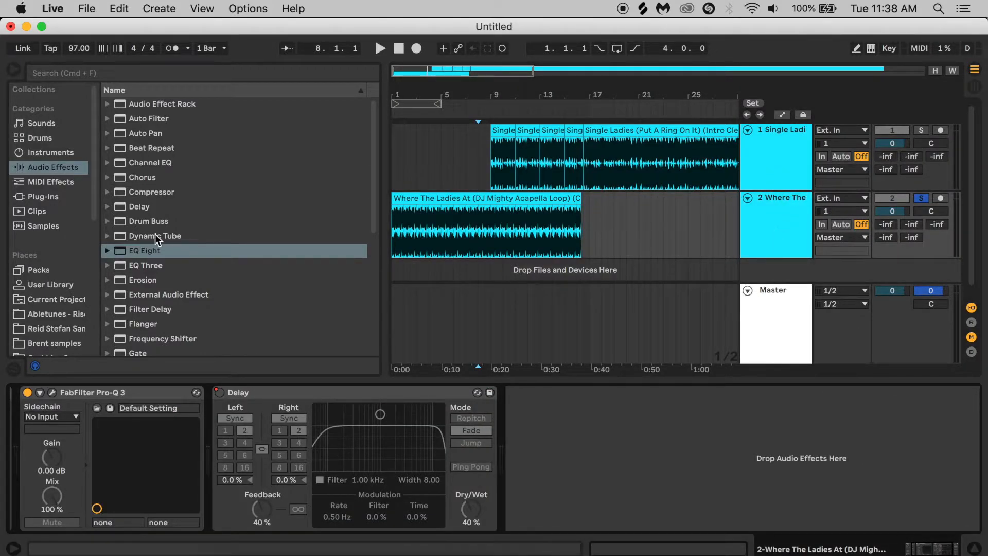
left_click_drag(126, 251, 211, 434)
key("space")
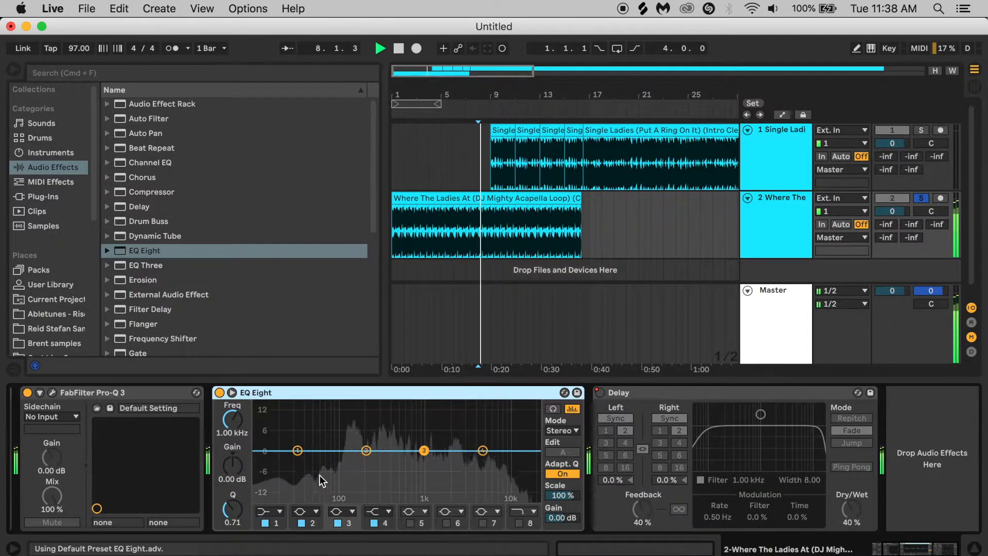
left_click(279, 513)
left_click(268, 525)
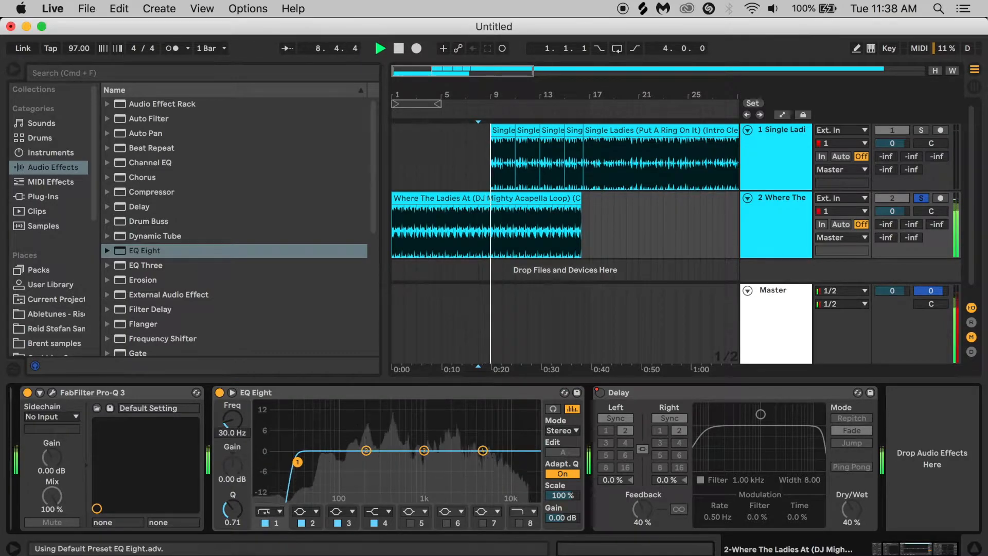
left_click_drag(232, 420, 232, 401)
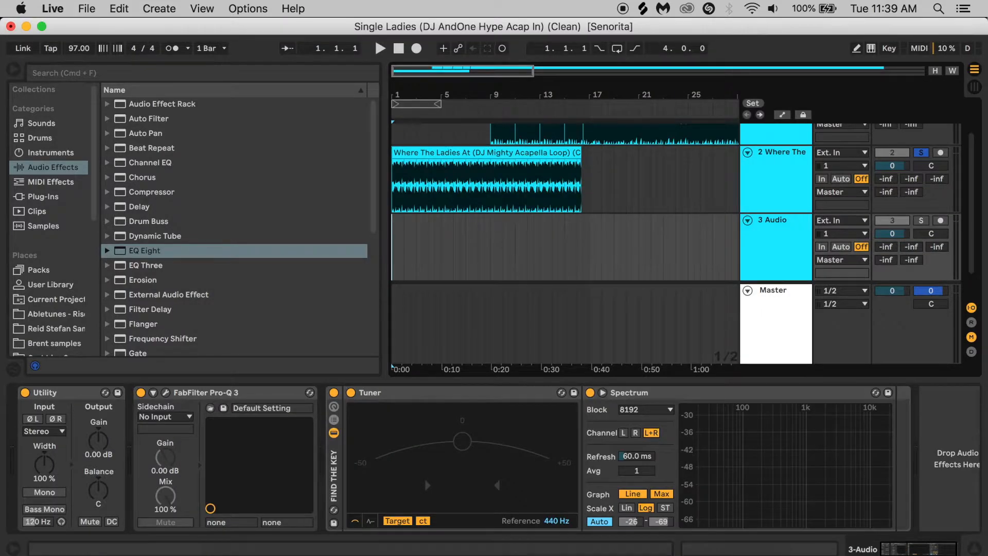
Audition the 8 Bar Fall samples from 09 onward in the Abletunes risers and falls folder.
left_click(56, 314)
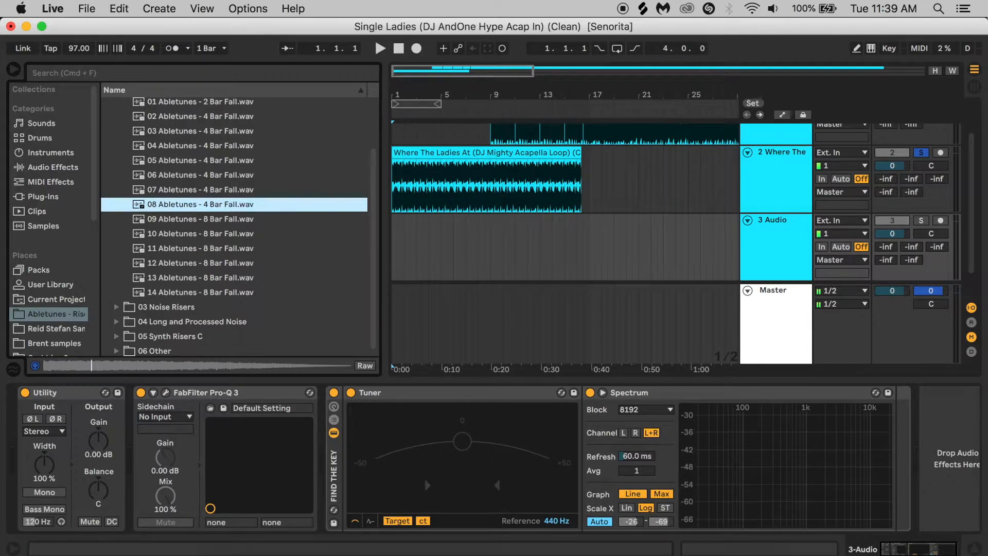
key("Down")
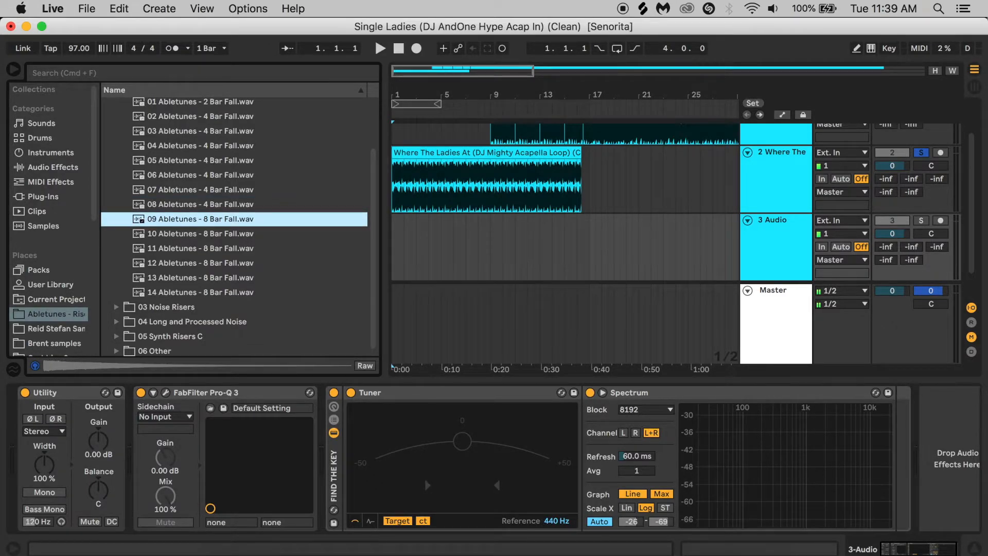
key("Down")
key("Down")
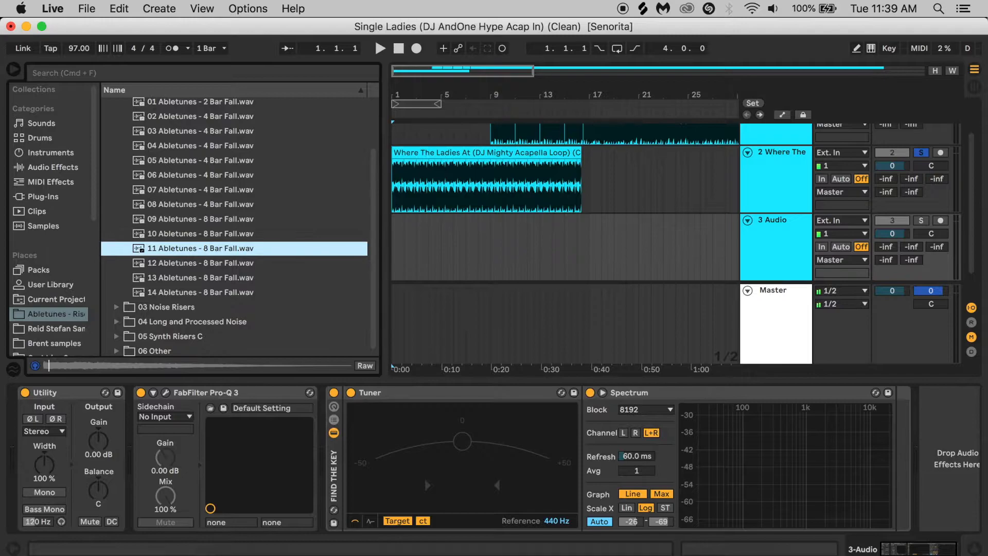
key("Down")
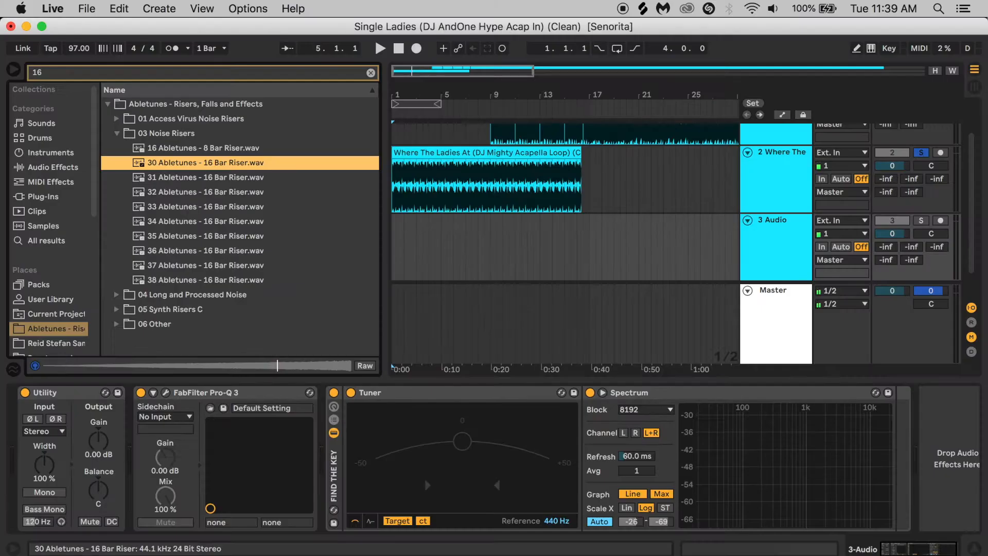
Place 31 Abletunes - 16 Bar Riser on track 3 at 2.1.1 and reverse the clip.
key("Down")
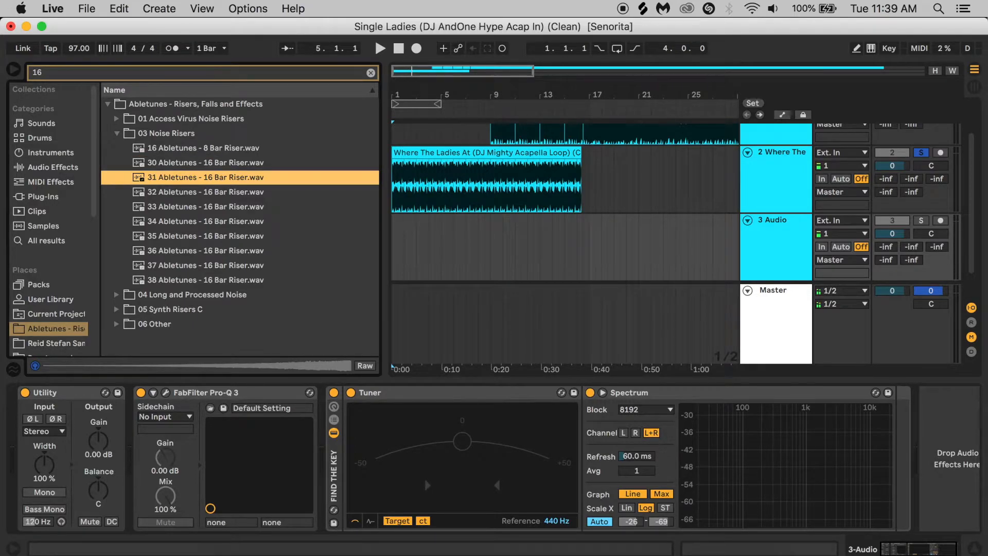
left_click_drag(206, 177, 406, 248)
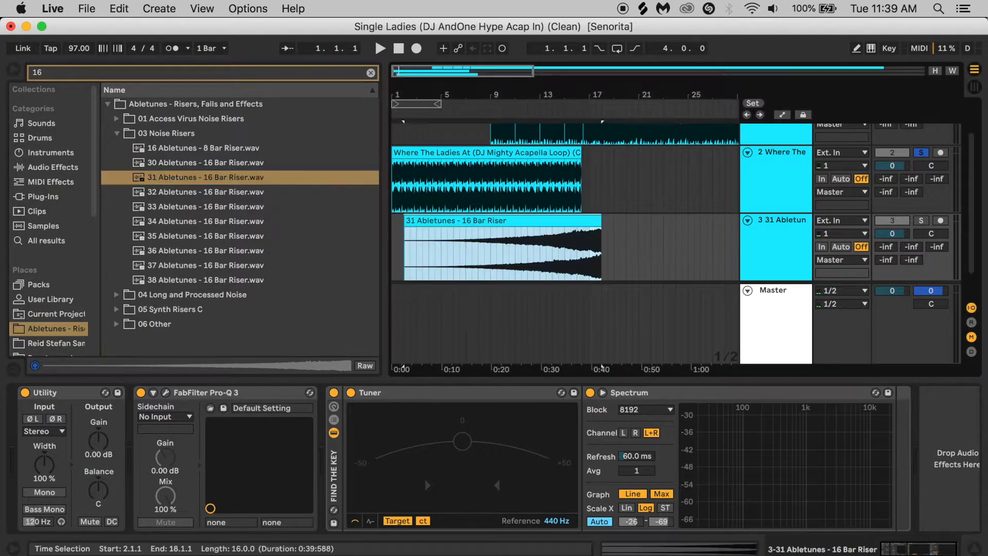
double_click(437, 220)
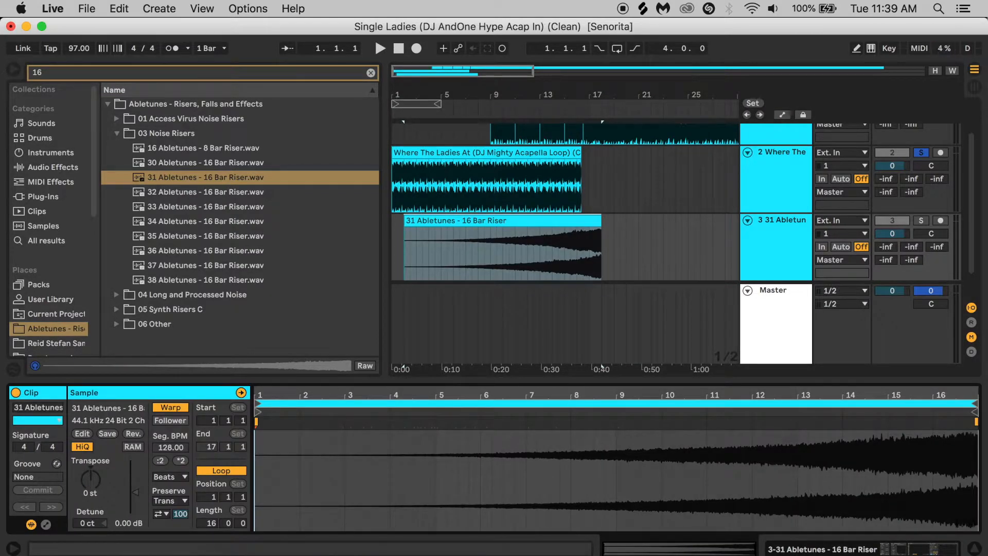
key("r")
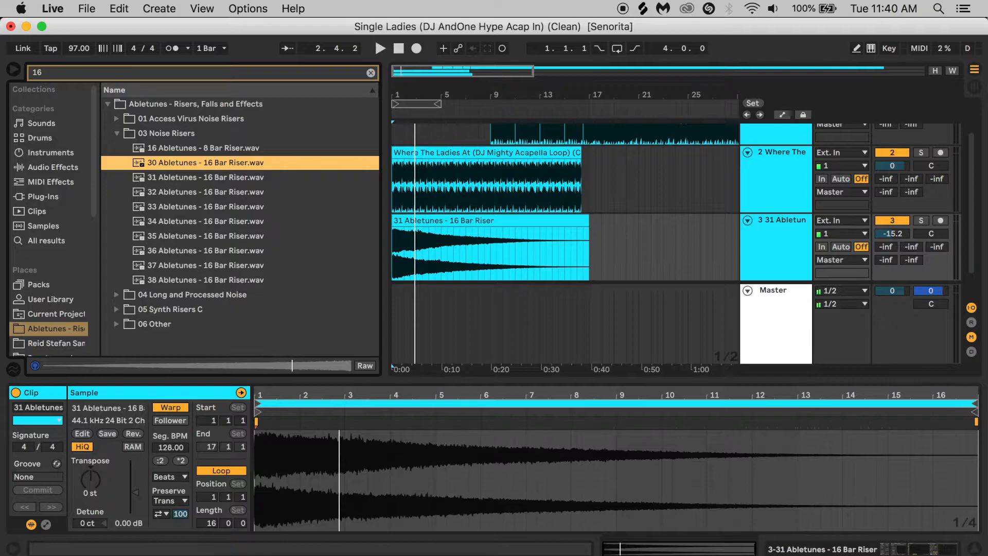
Replace the track 3 clip with 30 Abletunes - 16 Bar Riser, lower the track volume to -25.3 dB, and play from bar 1.
left_click_drag(206, 162, 394, 247)
key("space")
left_click_drag(893, 233, 893, 246)
key("space")
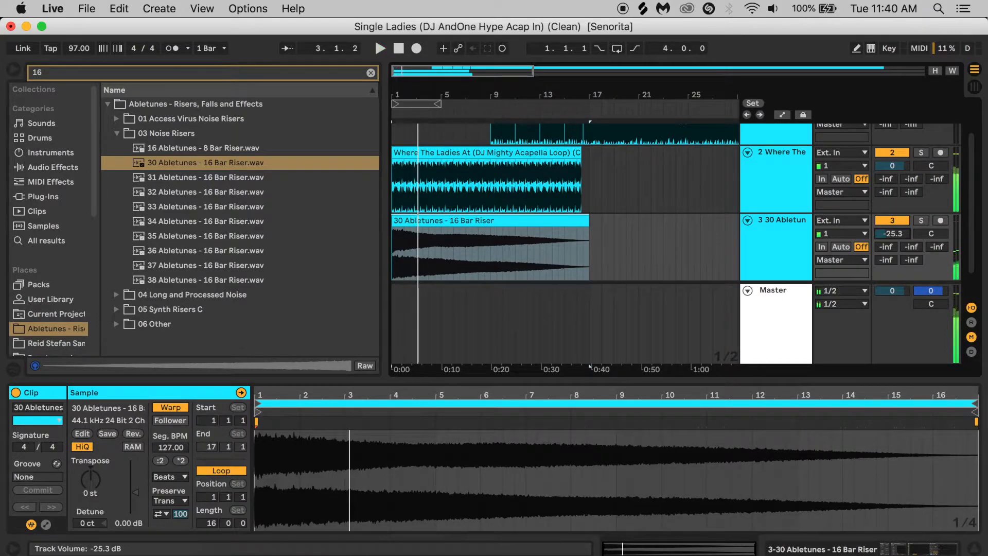
left_click(393, 186)
key("space")
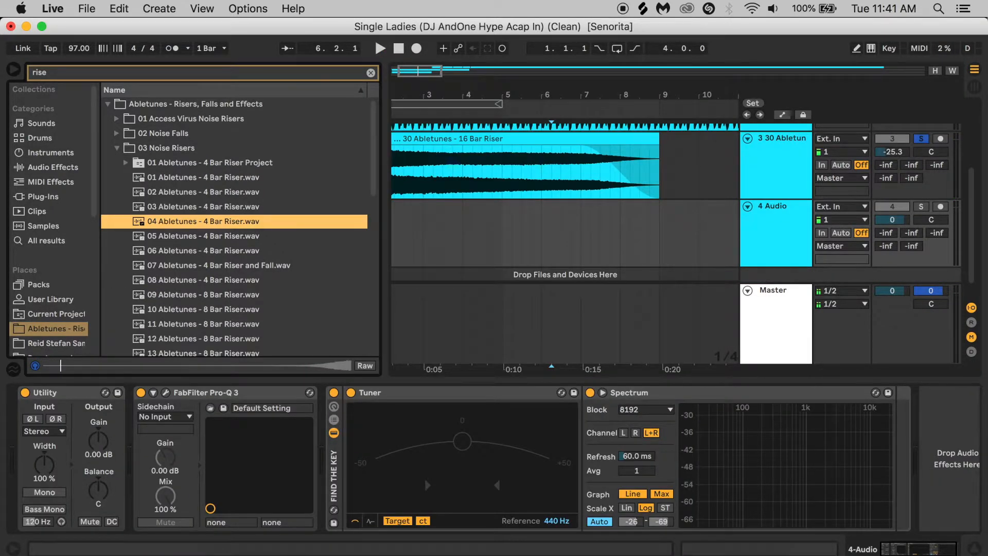
Add 04 Abletunes - 4 Bar Riser to track 4 so that it ends at bar 9, and play the build-up.
left_click_drag(204, 222, 504, 232)
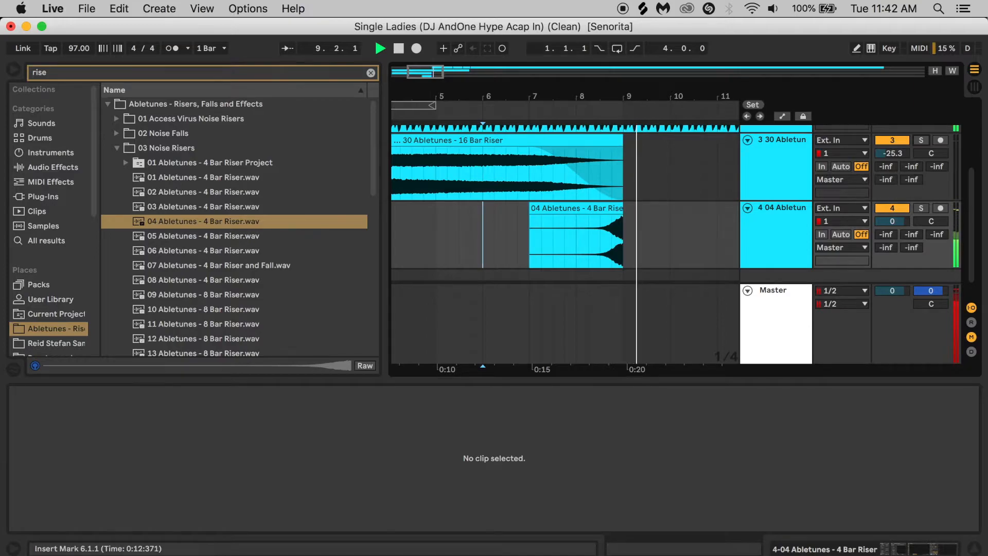
key("space")
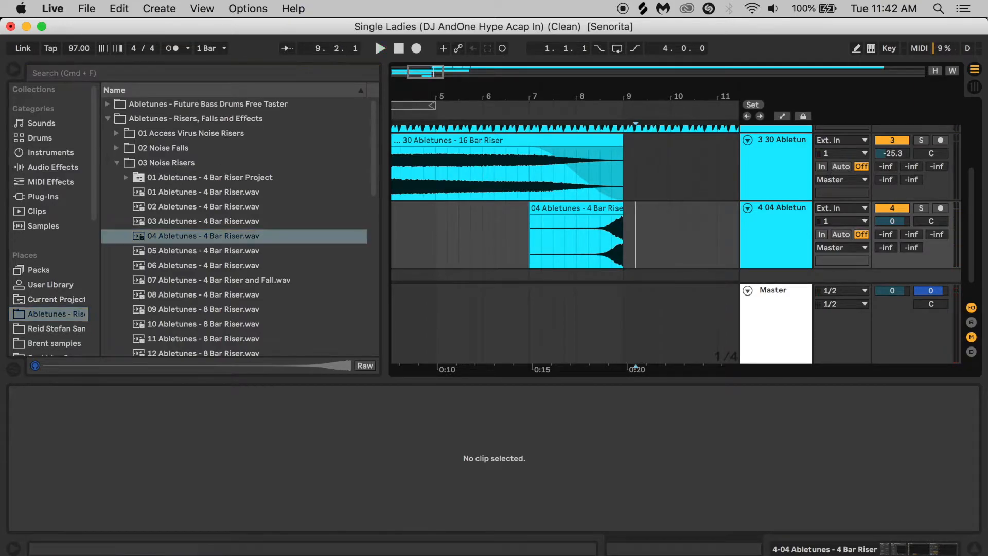
Open ValhallaRoom on the D LONG REV return, then raise the 4 Bar Riser track's send to that return and solo the track.
left_click(972, 322)
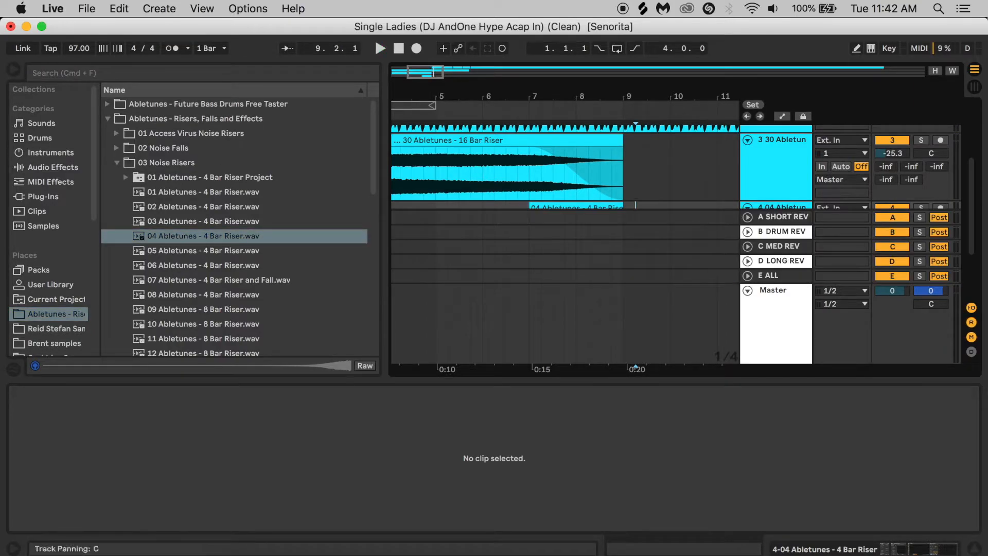
double_click(782, 261)
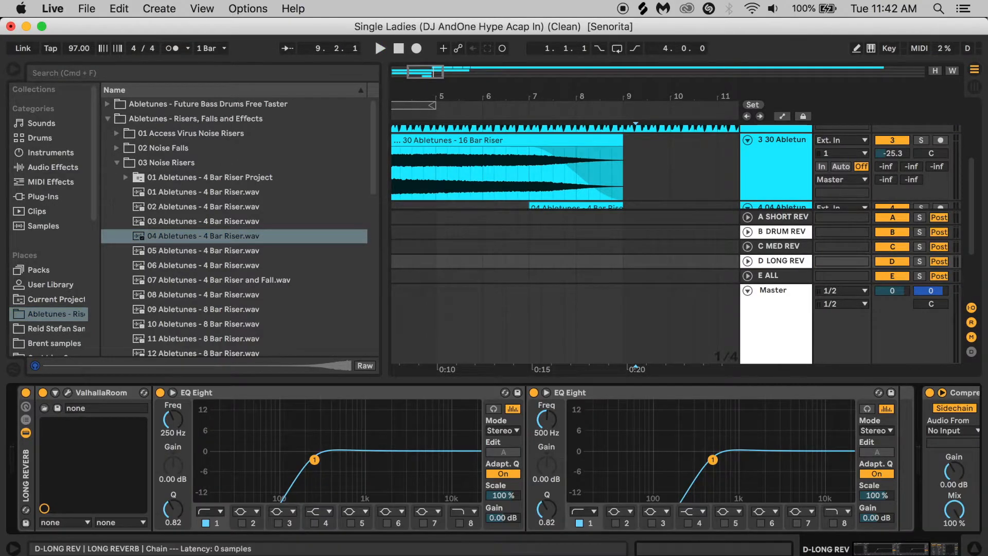
left_click(67, 392)
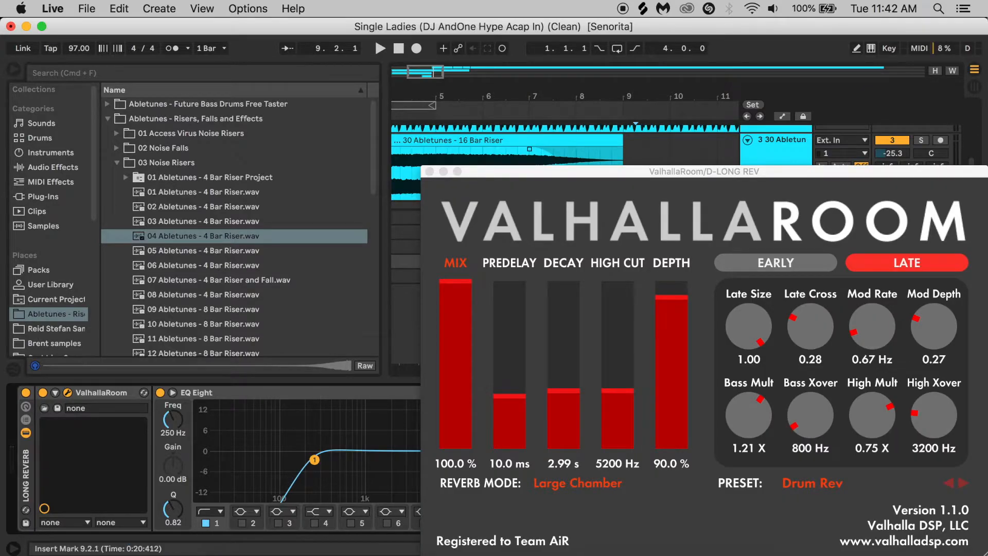
left_click_drag(592, 172, 440, 73)
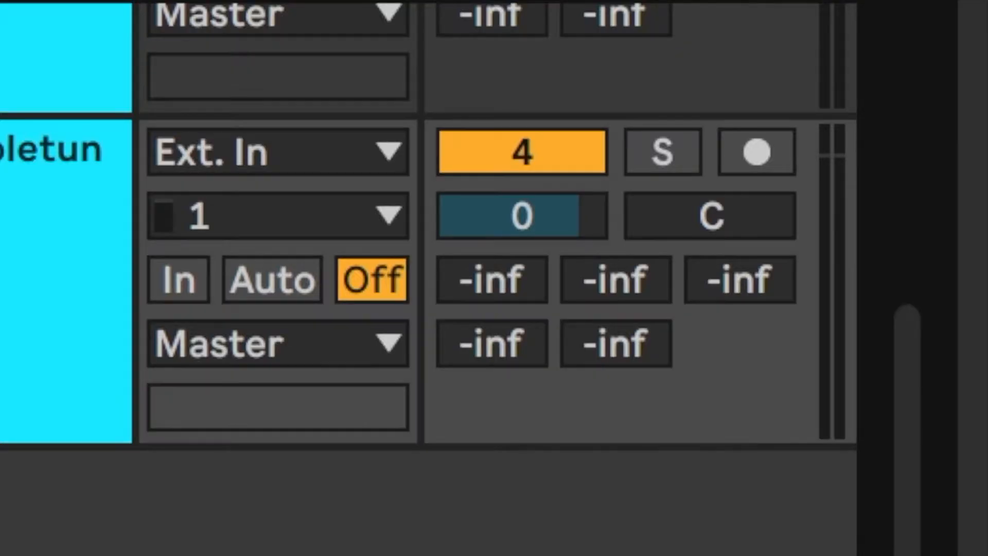
mouse_move(492, 344)
left_mouse_down()
mouse_move(493, 314)
mouse_move(493, 344)
left_mouse_up()
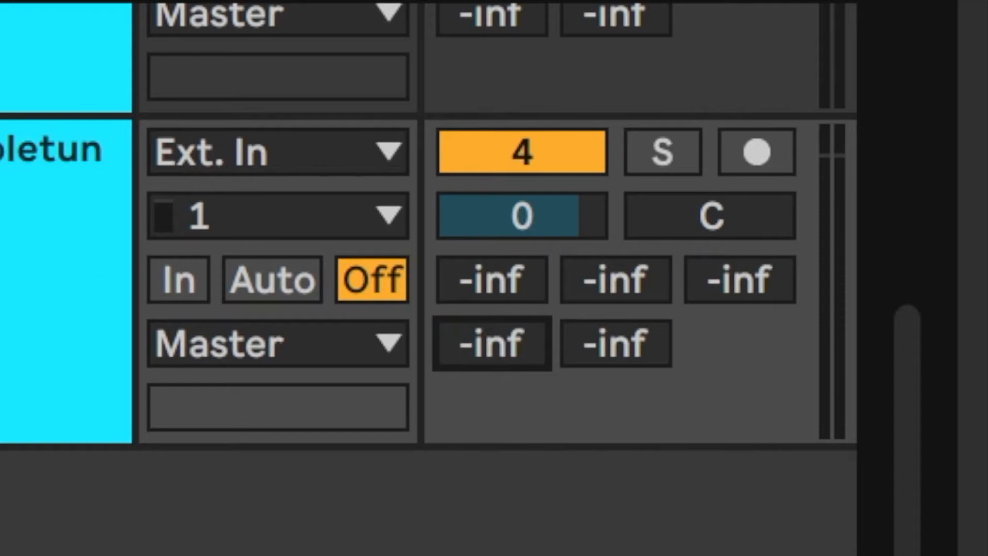
left_click(663, 152)
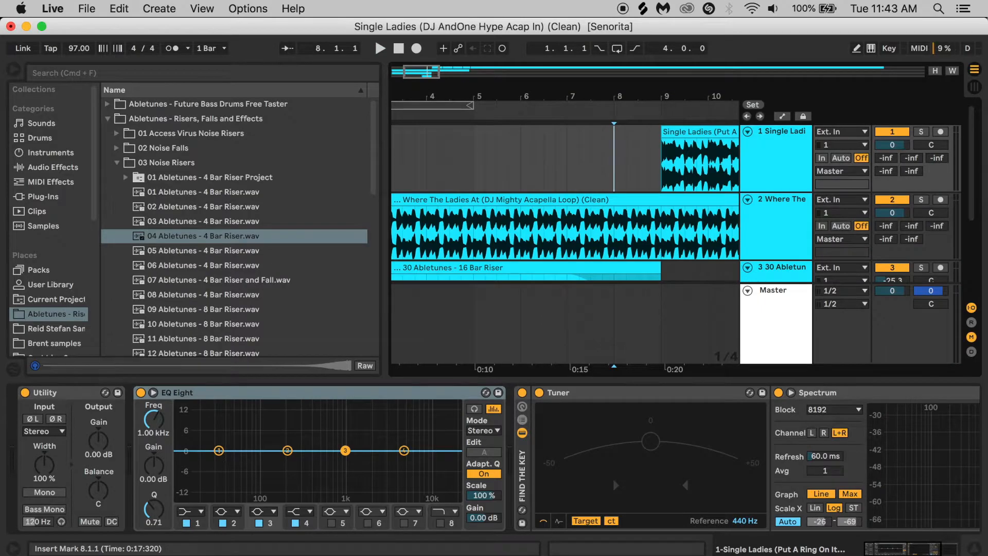
Insert an audio track below the Single Ladies track and paste a copy of the first Single Ladies clip at 6.1.1.
scroll(564, 206, "down", 3)
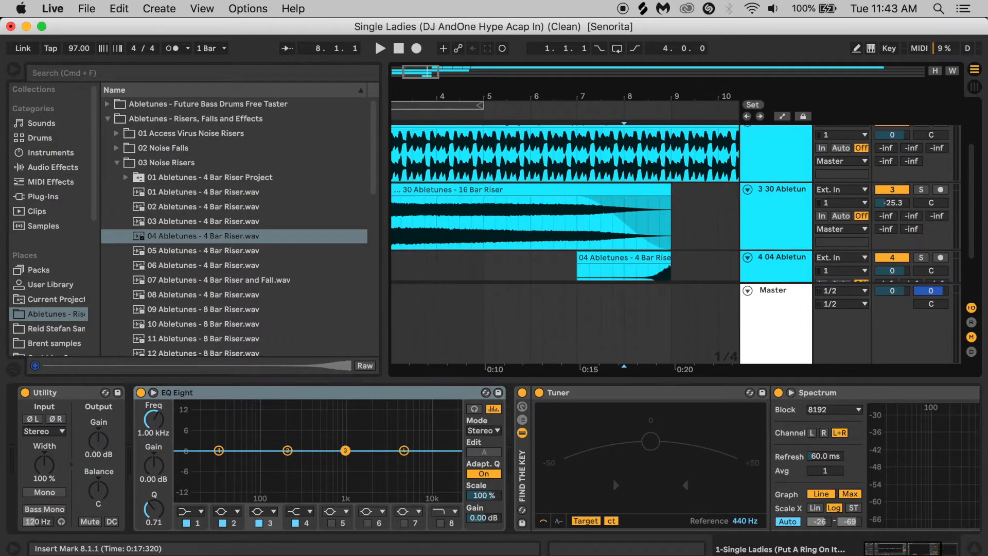
scroll(565, 206, "up", 3)
scroll(564, 206, "right", 1)
left_click(664, 132)
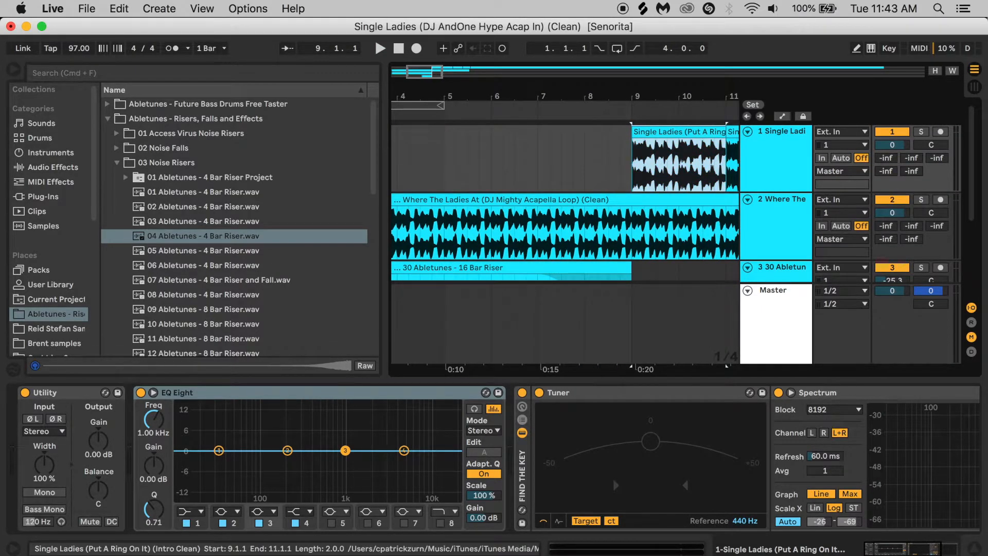
left_click(609, 159)
key("super+t")
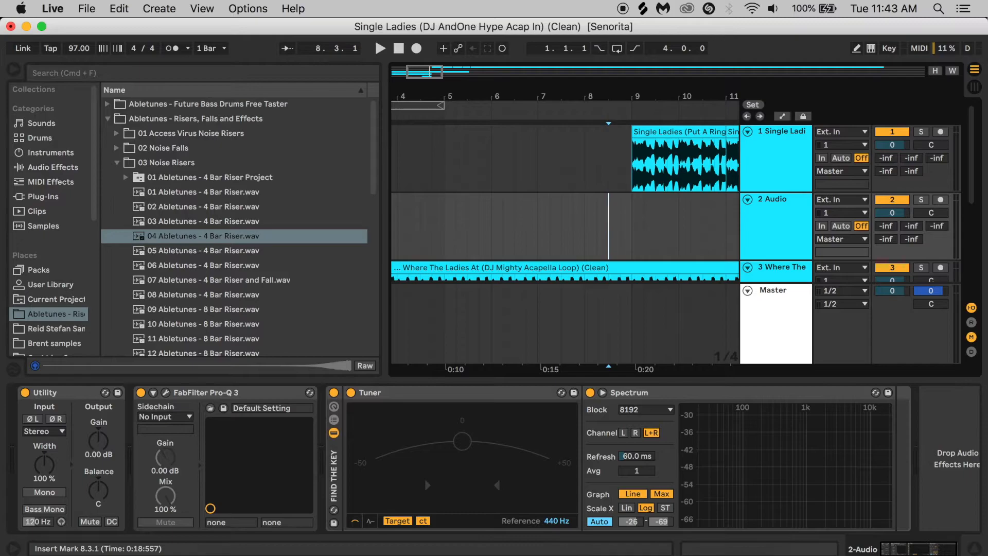
key("super+v")
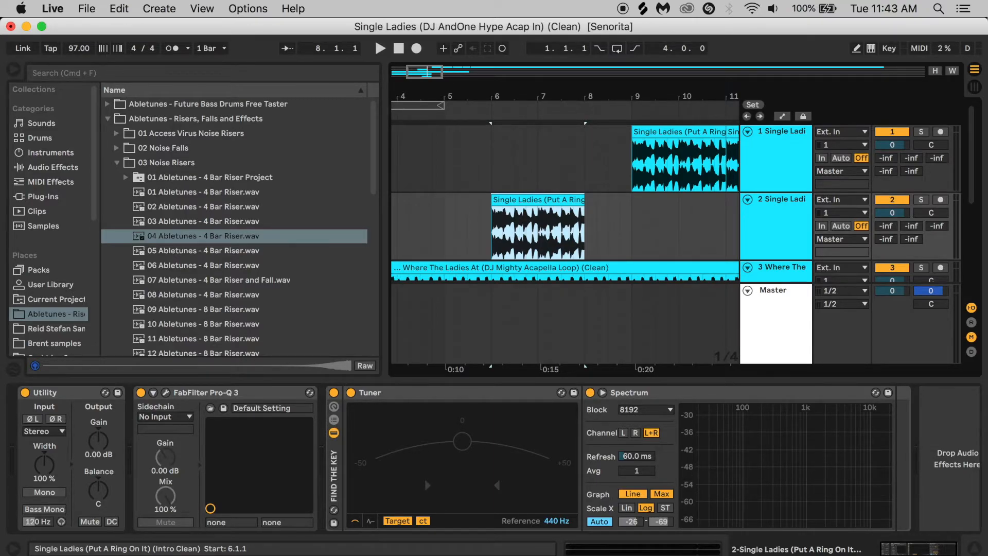
Split the copied Single Ladies clip at 6.1.3, keep only its opening hit, and play it soloed.
key("z")
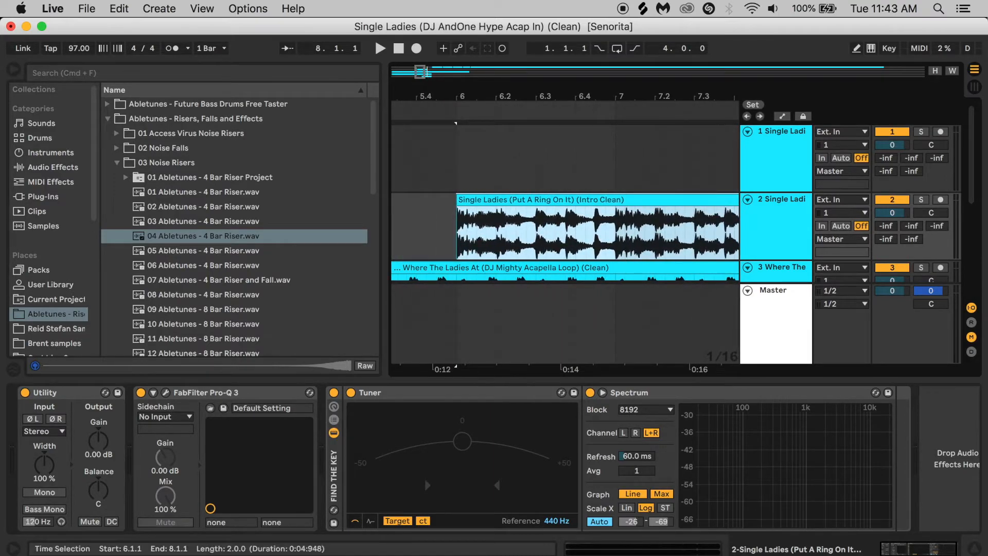
left_click(476, 233)
key("super+e")
key("space")
key("space")
key("space")
key("space")
key("space")
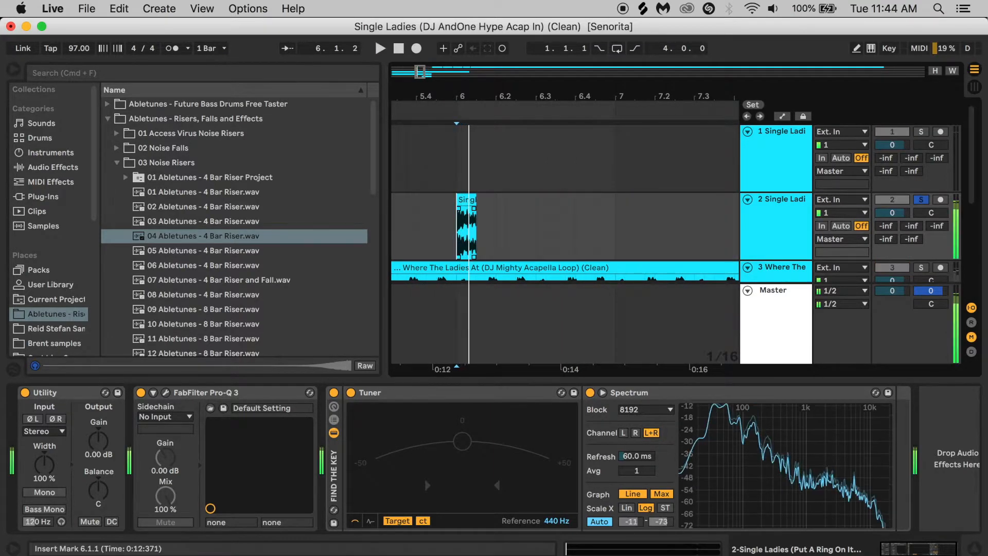
Add a fade-out over about the last two thirds of the short Single Ladies hit and play it.
key("z")
left_click_drag(588, 184, 546, 184)
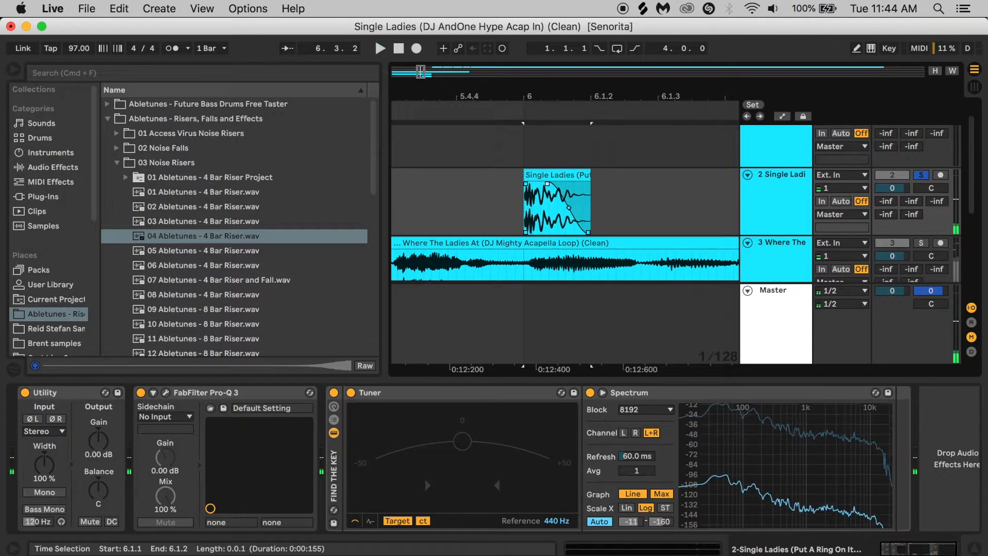
key("space")
key("space")
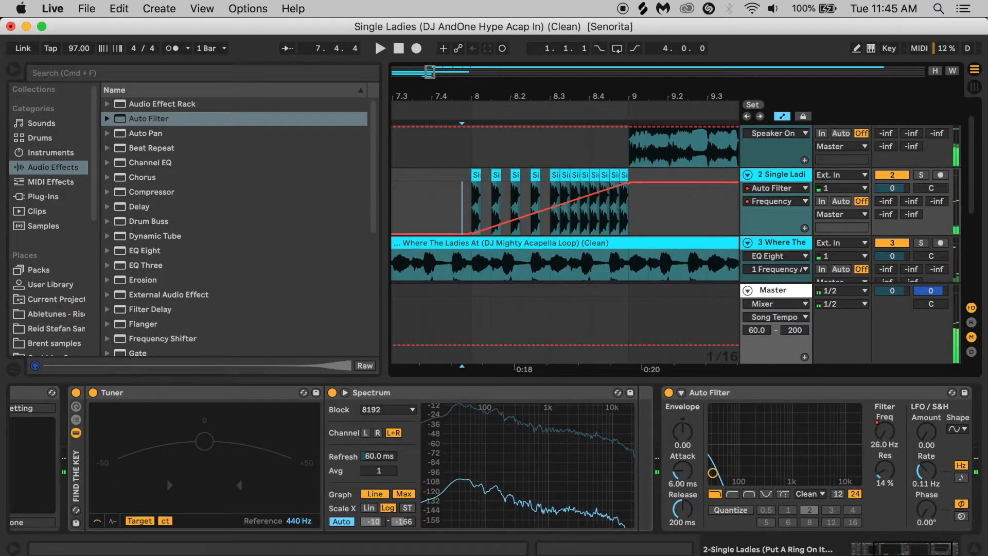
Play the Single Ladies build-up soloed and raise the bar 8 starting point of its Auto Filter frequency automation.
left_click(922, 175)
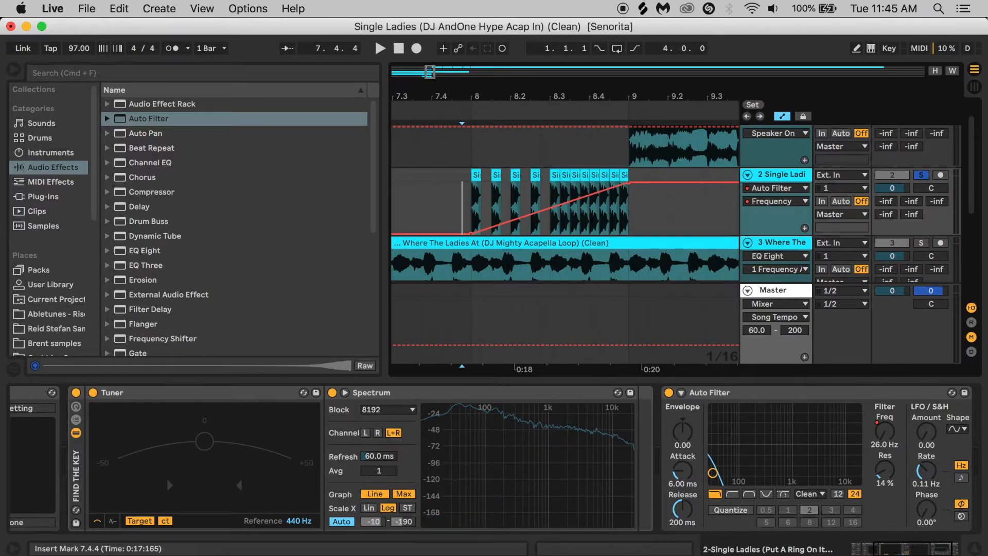
key("space")
key("space")
key("space")
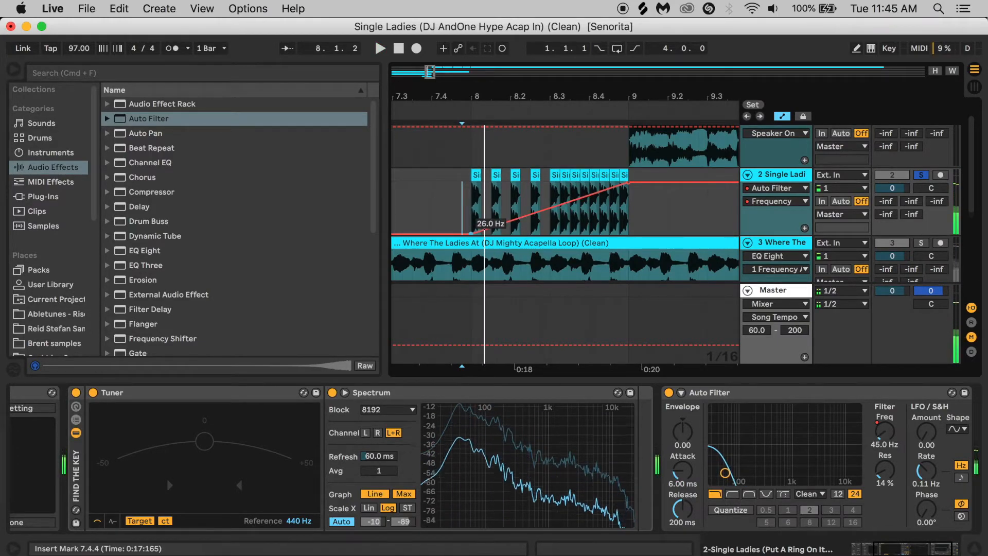
left_click_drag(471, 233, 471, 223)
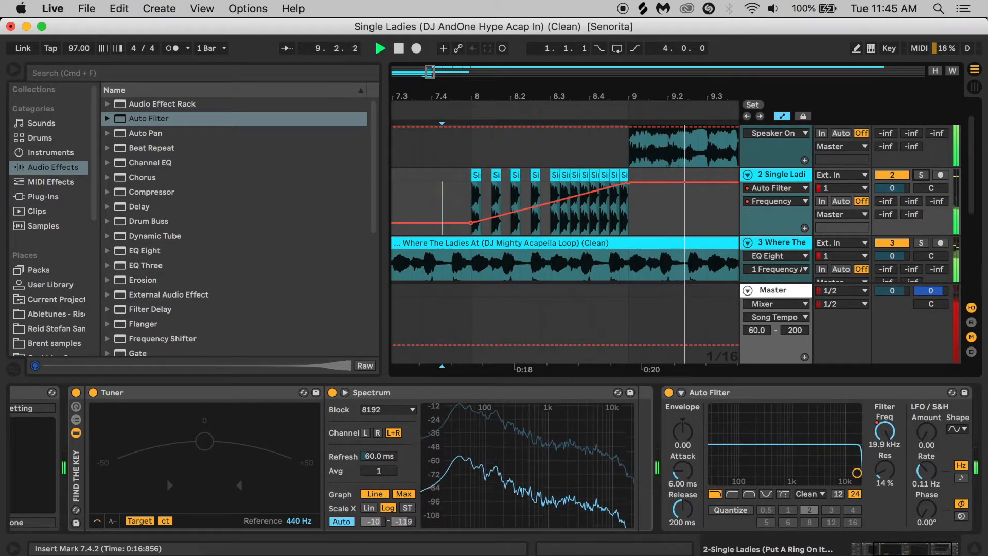
Lower the Single Ladies build-up track's volume to -0.5 dB and play the transition.
key("space")
left_click(892, 189)
left_click_drag(892, 189, 892, 191)
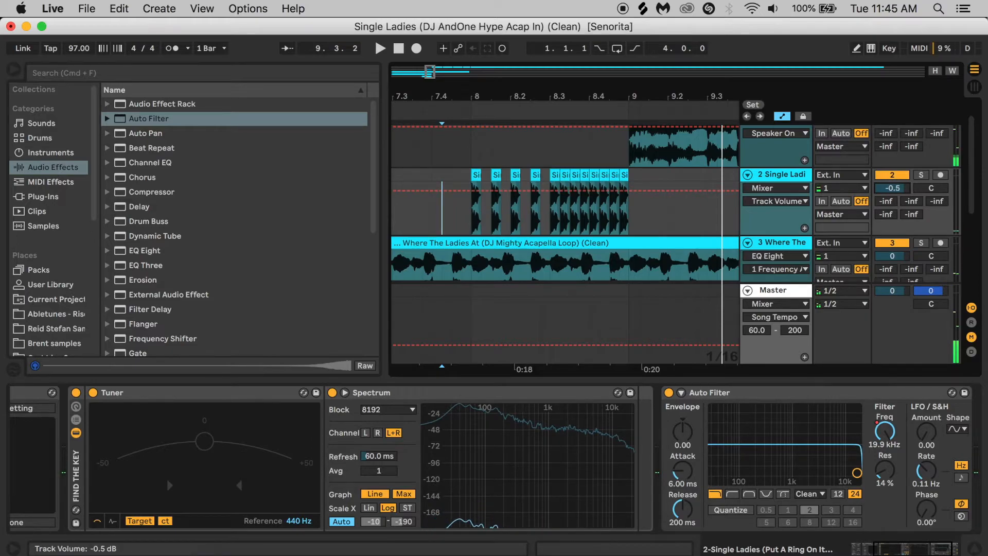
key("space")
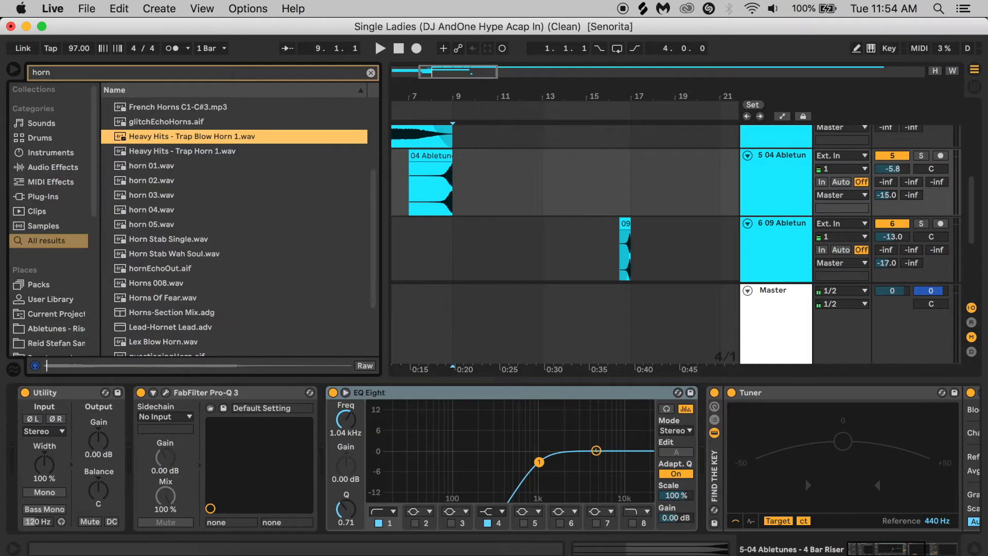
Audition the Heavy Hits - Trap Blow Horn 1 sample and its neighbour among the horn results.
key("Up")
key("Down")
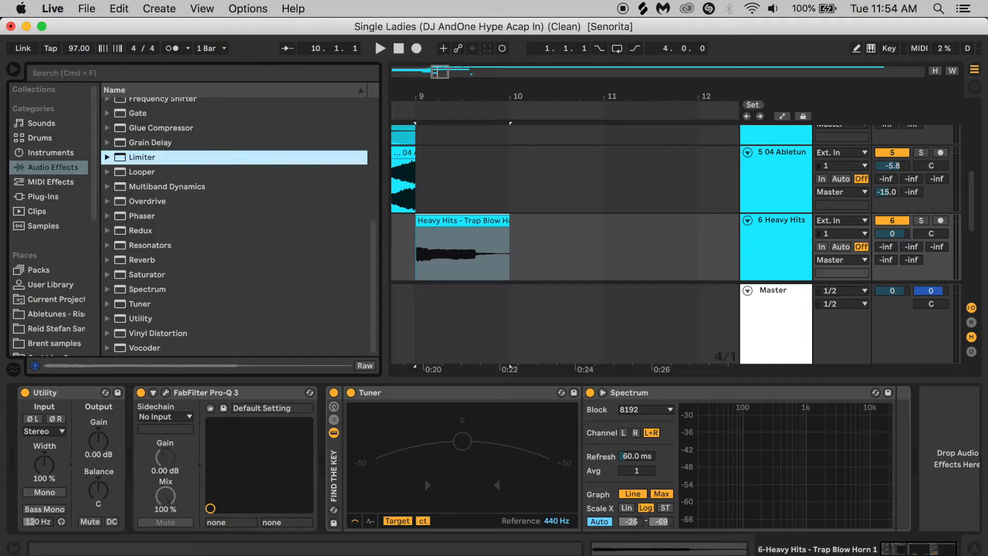
Add a Limiter with 24 dB gain to the Heavy Hits horn track and play the repeated horn slices soloed.
scroll(510, 366, "down", 1)
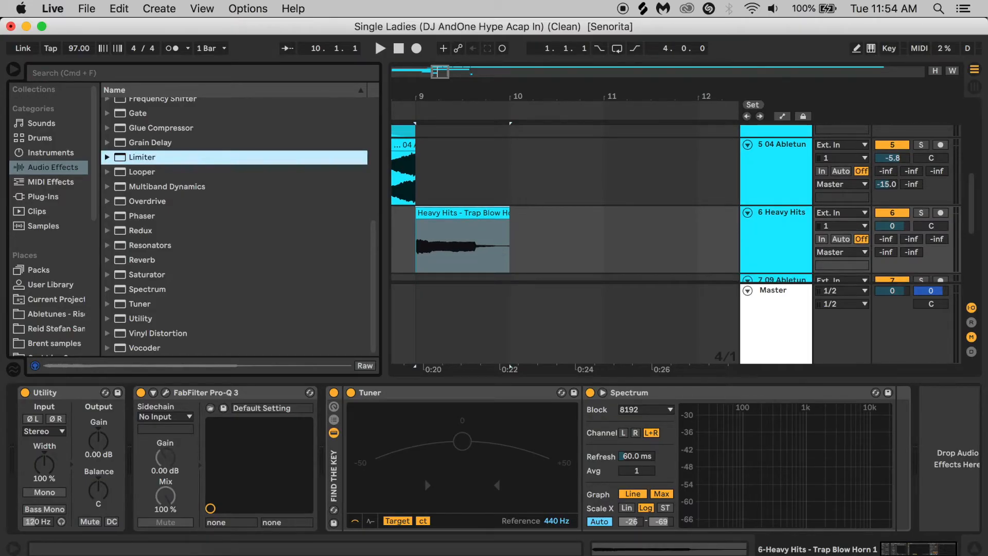
key("Return")
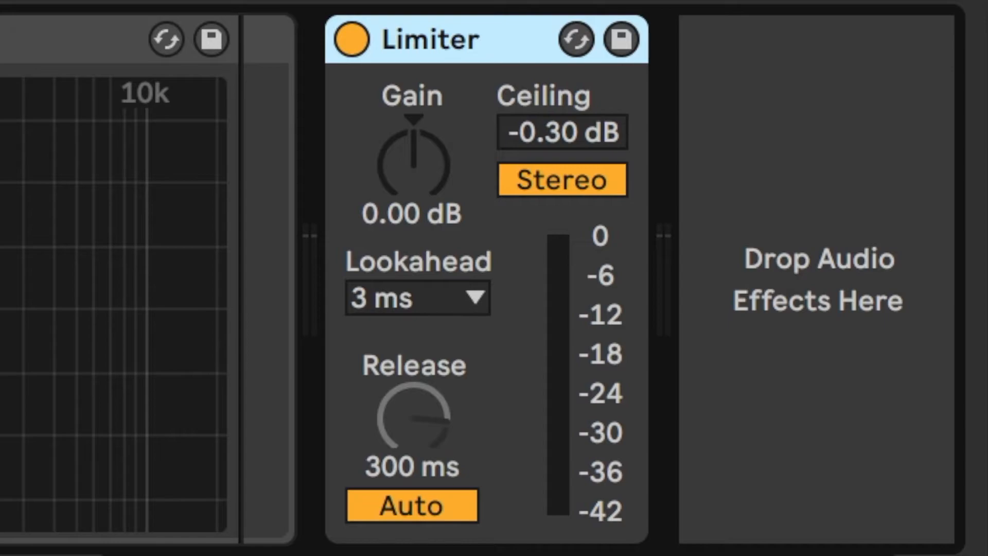
left_click_drag(413, 162, 413, 102)
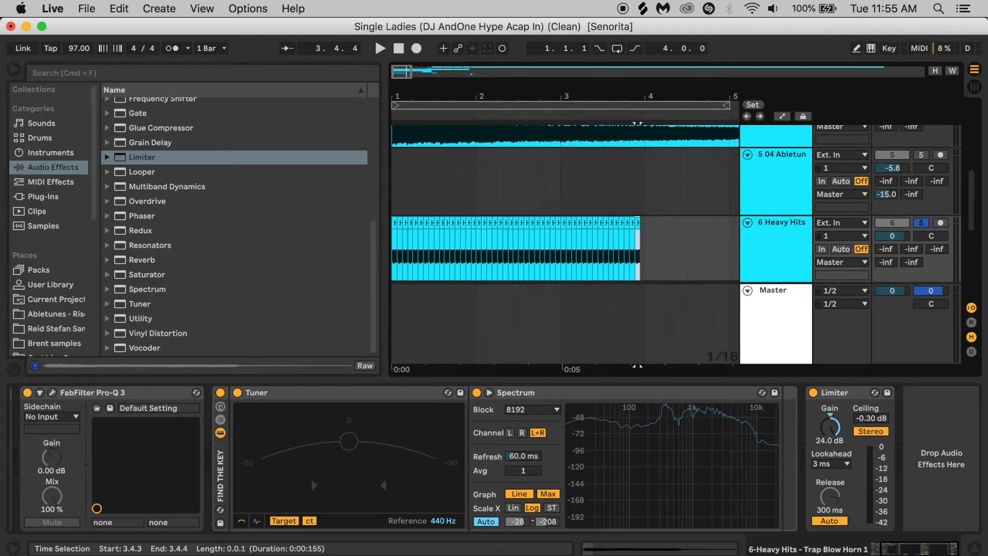
left_click(393, 182)
key("space")
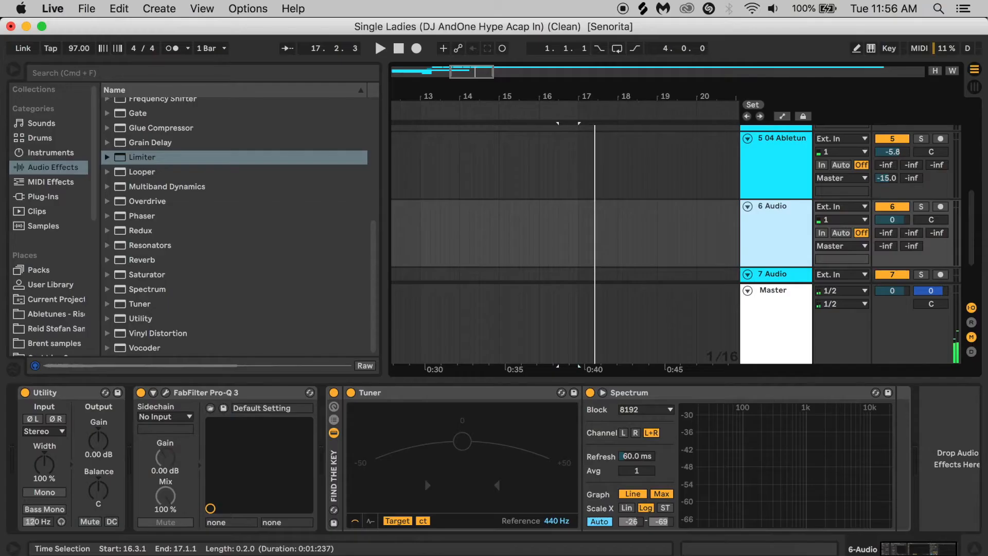
Play the end of the Where The Ladies At acapella and set its Delay's Dry/Wet to 45%.
key("space")
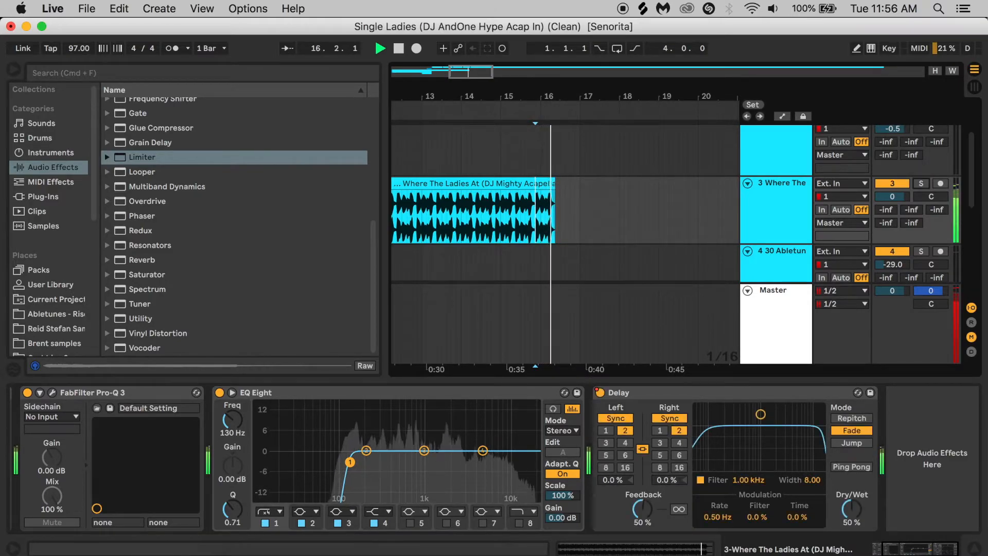
key("space")
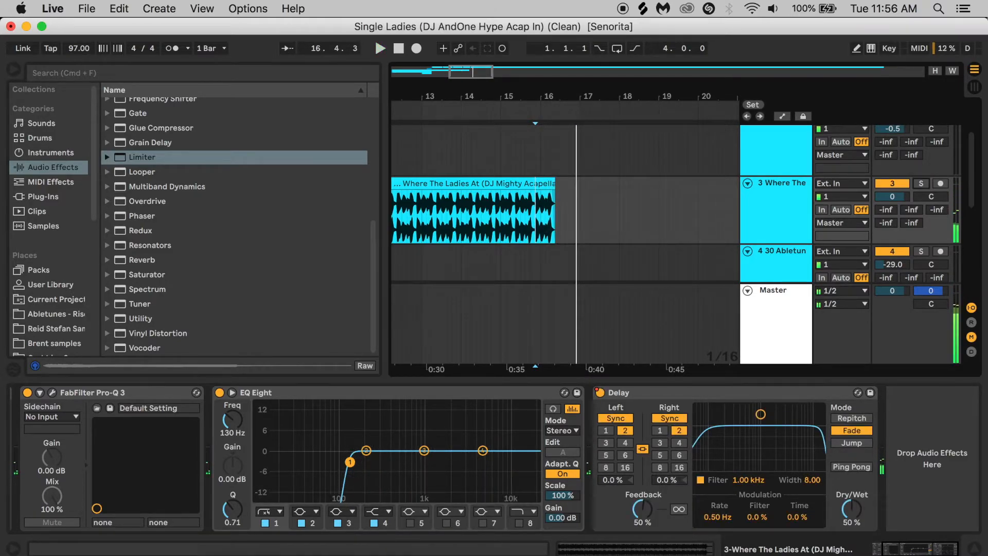
type("5")
key("Return")
key("space")
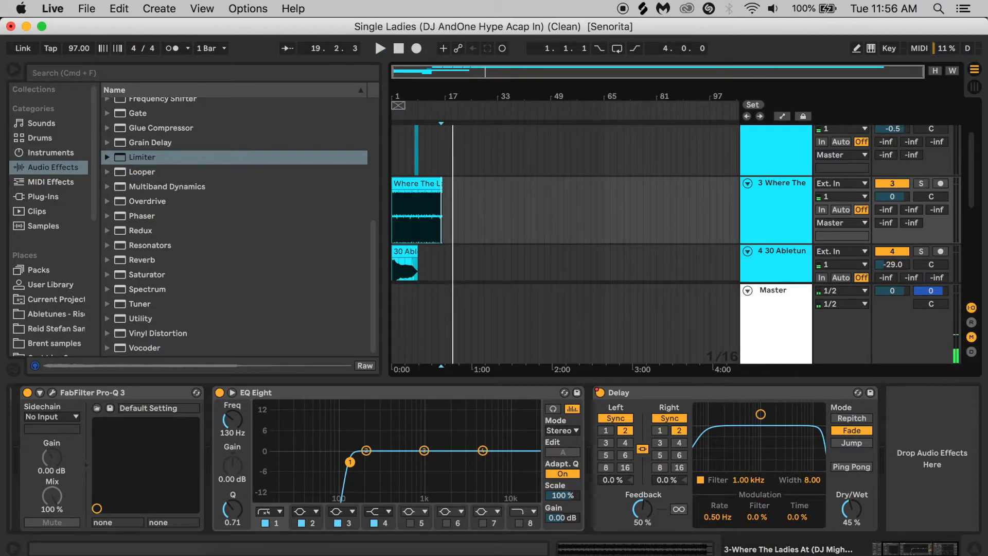
Add a Limiter to the Master track, show its settings and play the arrangement from bar 13.
left_click(142, 158)
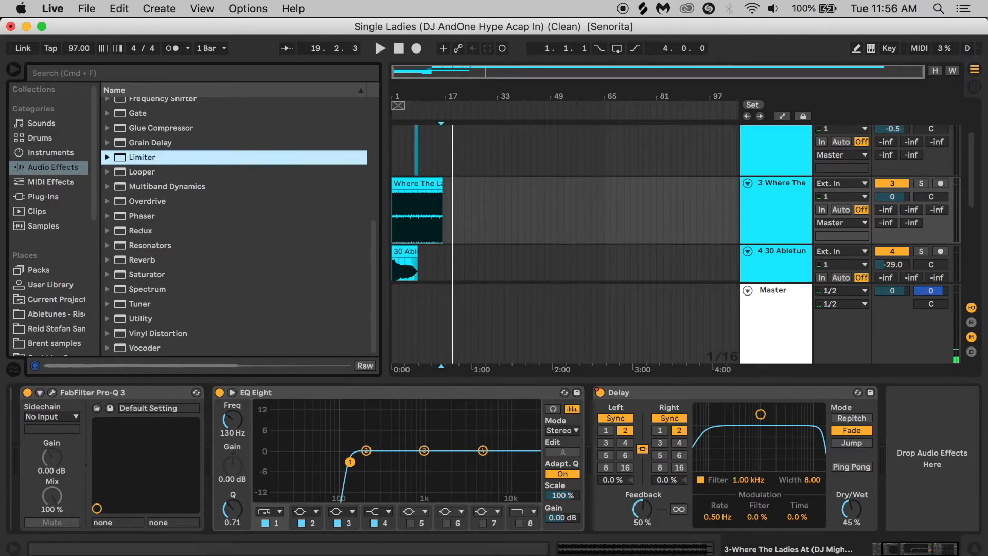
left_click_drag(142, 158, 776, 325)
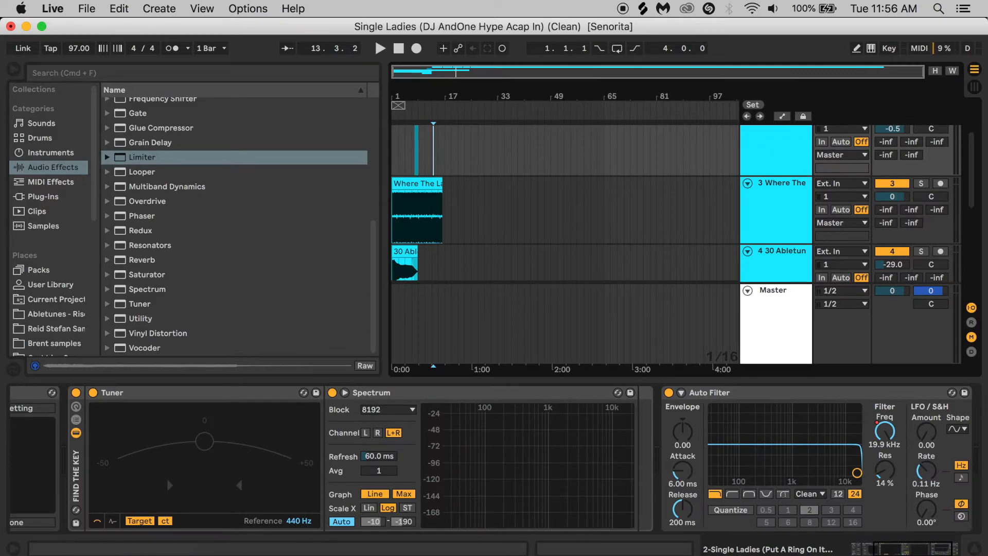
double_click(777, 291)
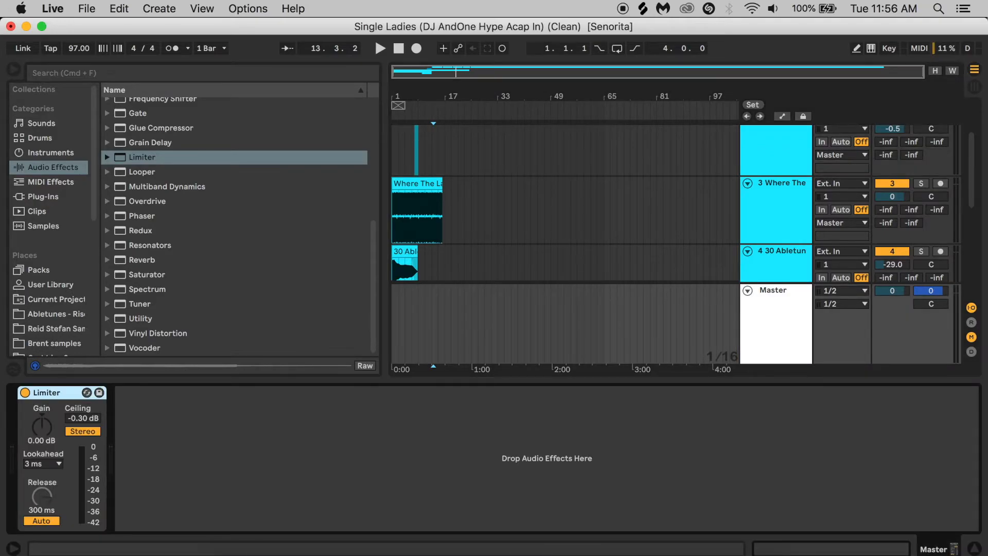
key("space")
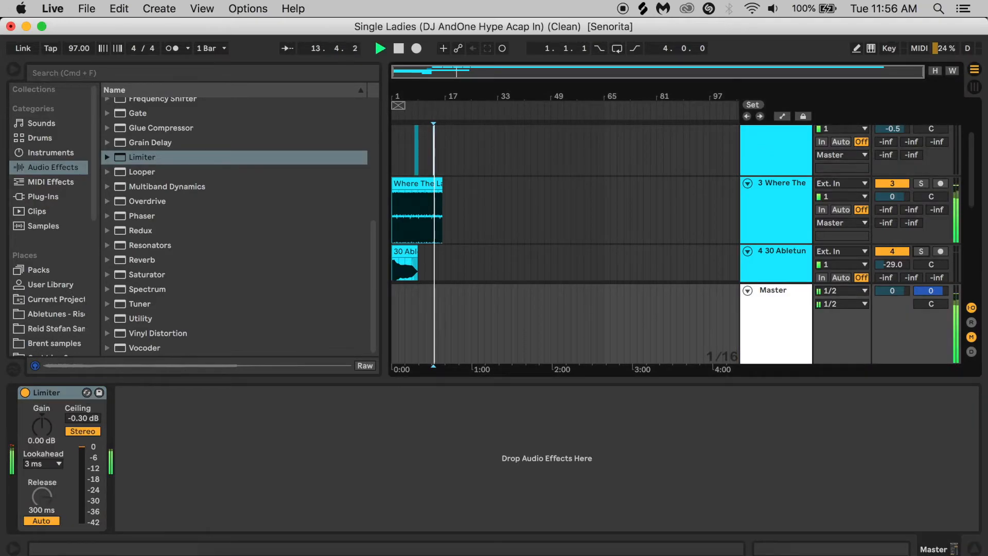
Set the Master Limiter's gain to 1.00 dB and its ceiling to -0.01 dB during playback.
left_click_drag(42, 426, 42, 426)
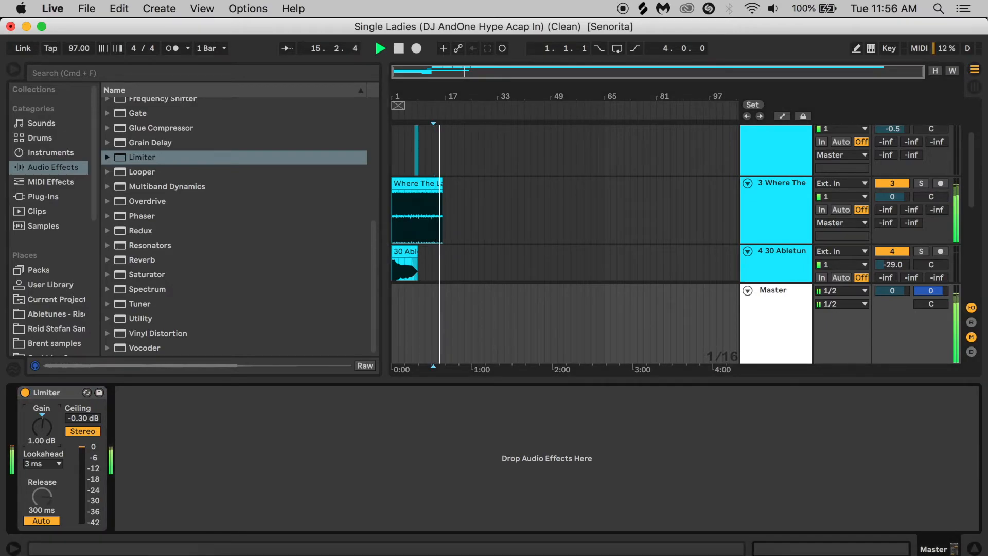
type("-.01")
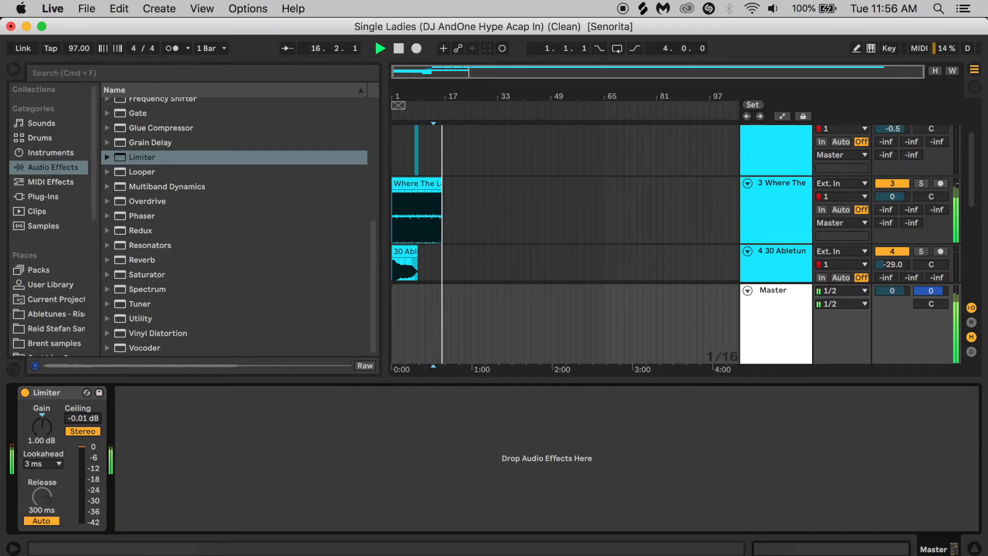
key("space")
key("XF86AudioLowerVolume")
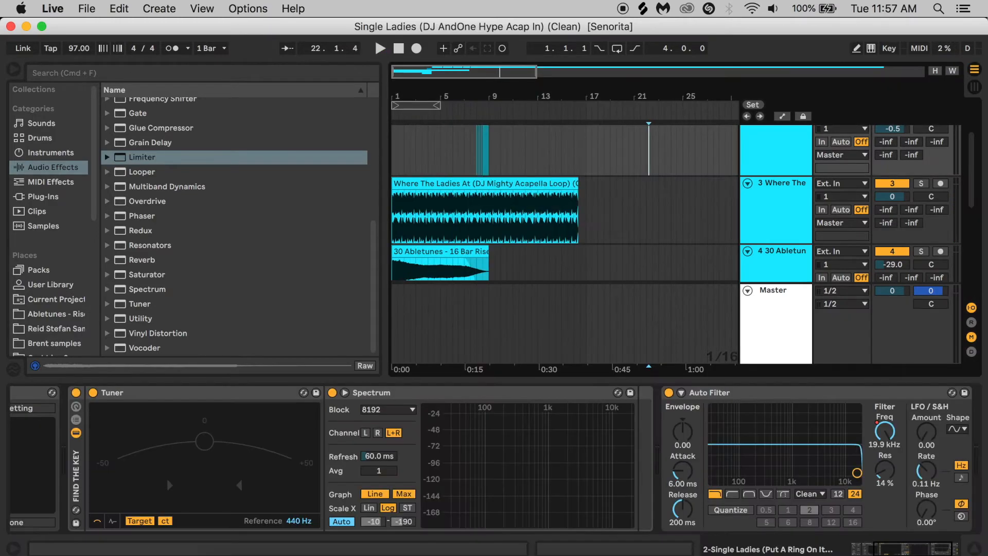
Set the arrangement's fixed grid to 8 bars and play the edit to check it.
right_click(418, 150)
left_click(440, 309)
left_click(405, 155)
key("space")
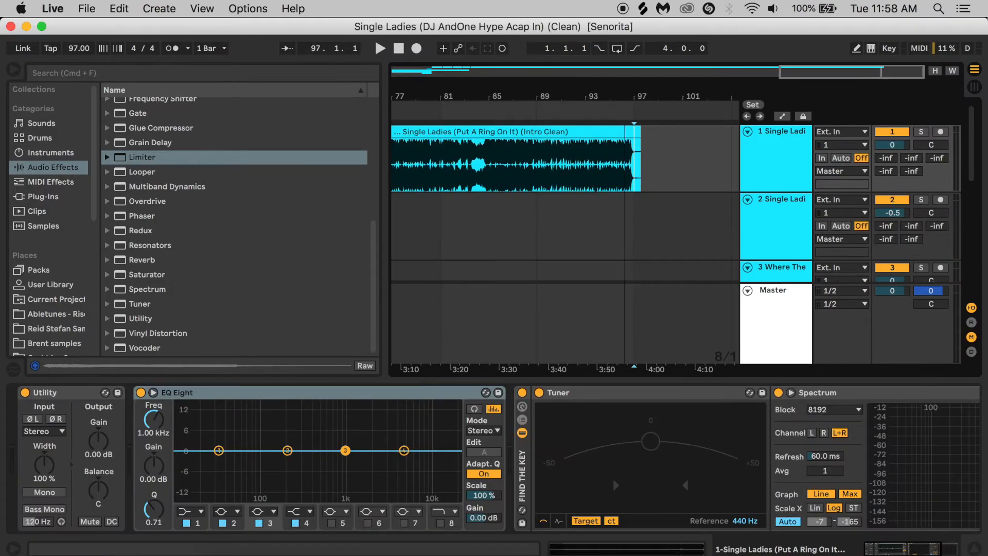
scroll(565, 206, "left", 1)
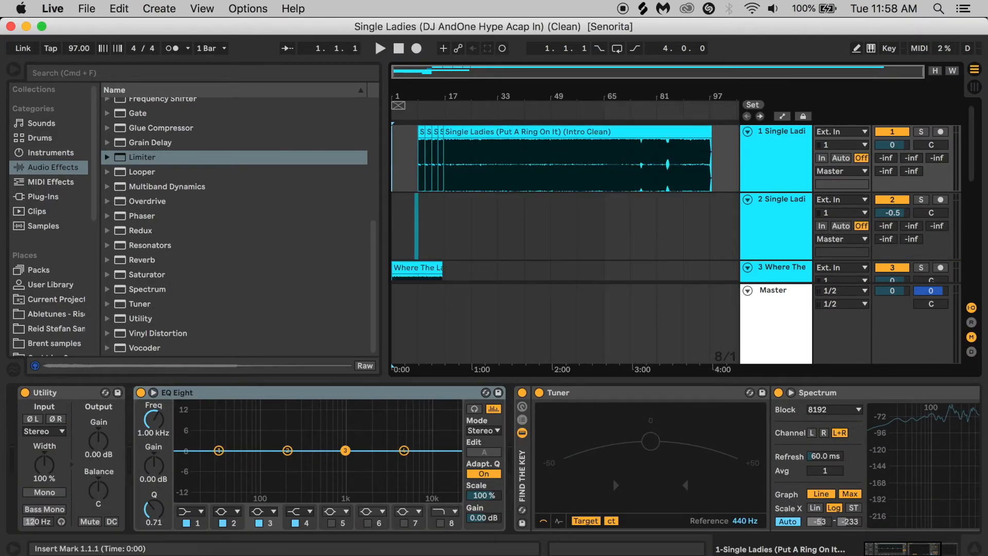